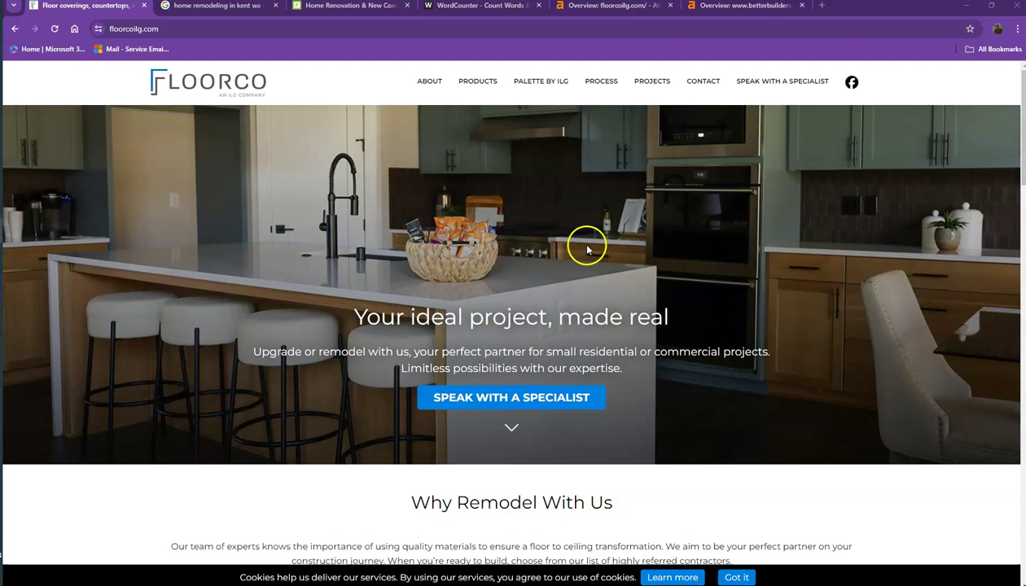
Browse the Better Builders homepage through its video and eBook sections, then return to the hero banner.
scroll(680, 265, "down", 5)
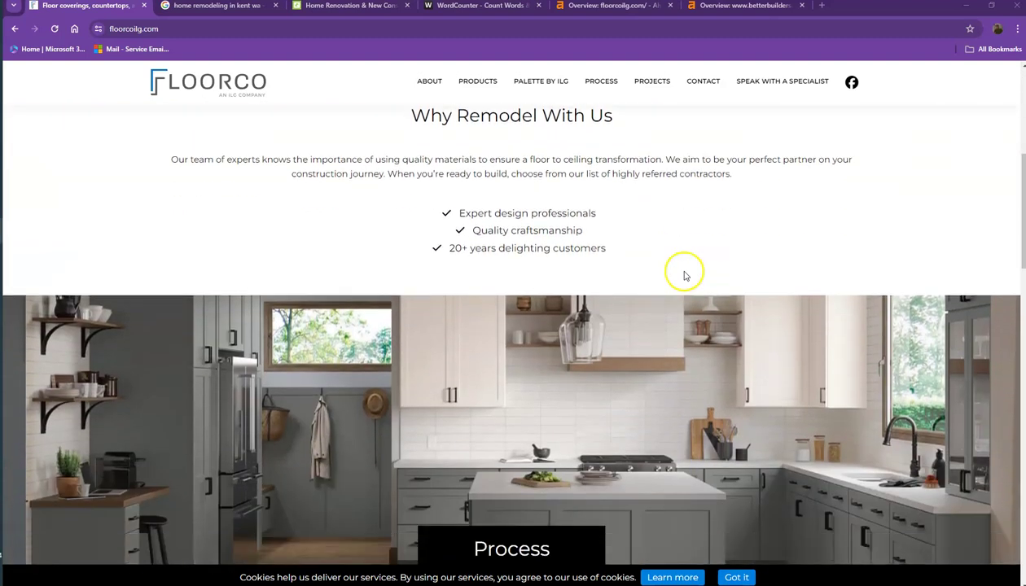
scroll(684, 275, "down", 3)
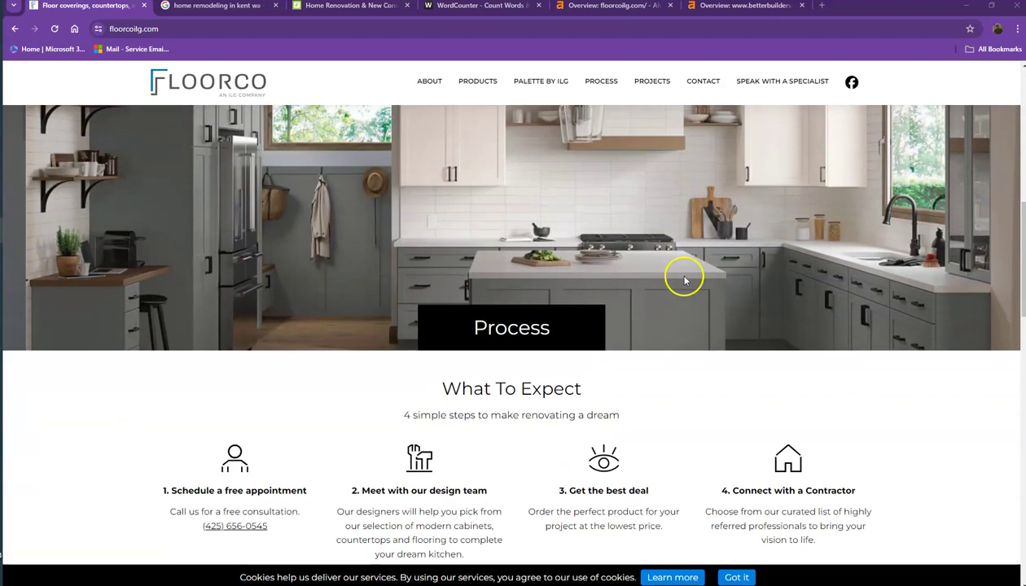
left_click(352, 7)
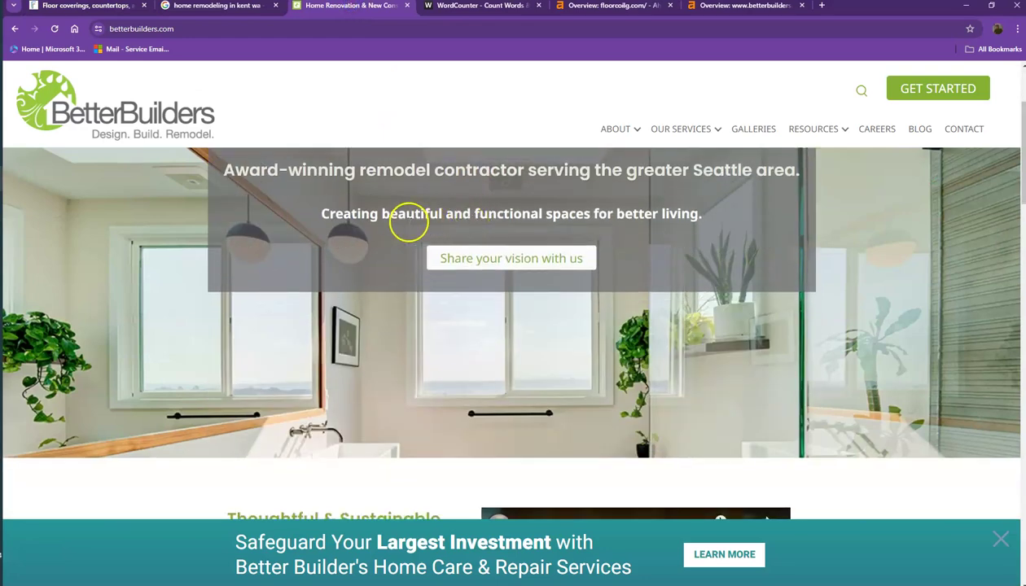
scroll(408, 224, "down", 3)
scroll(395, 248, "down", 3)
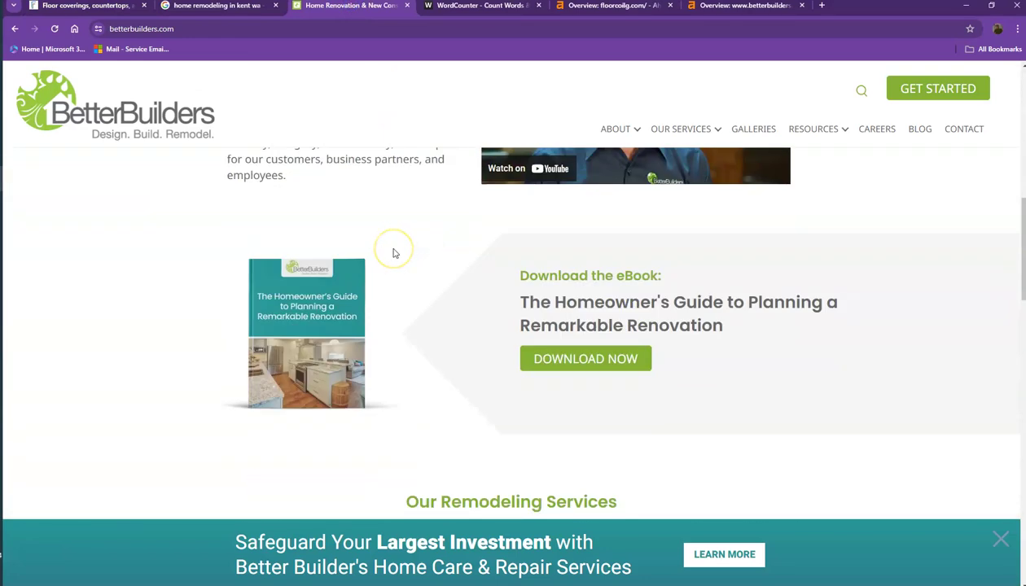
scroll(393, 253, "down", 2)
scroll(394, 253, "up", 3)
scroll(390, 254, "up", 3)
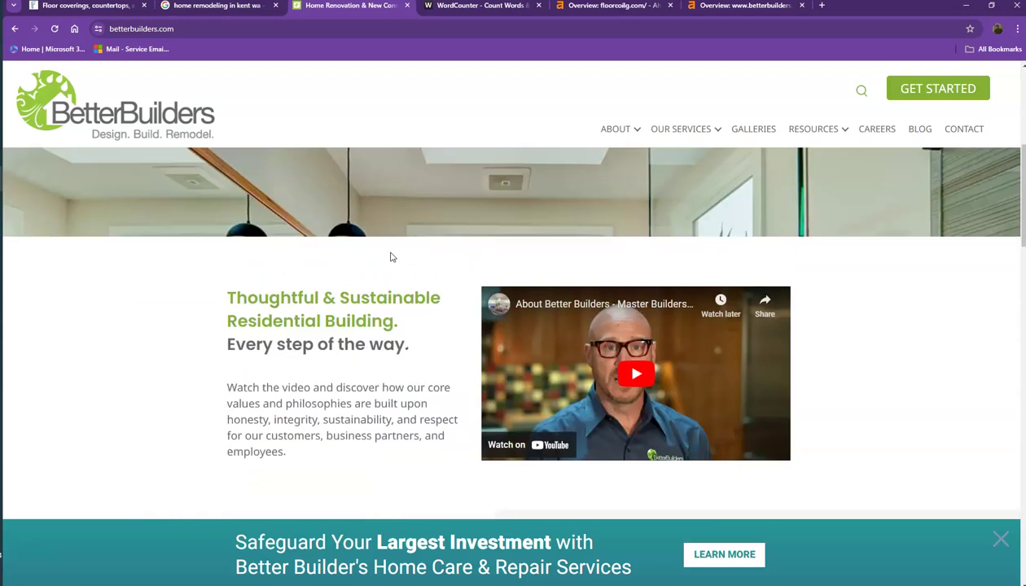
scroll(389, 254, "up", 4)
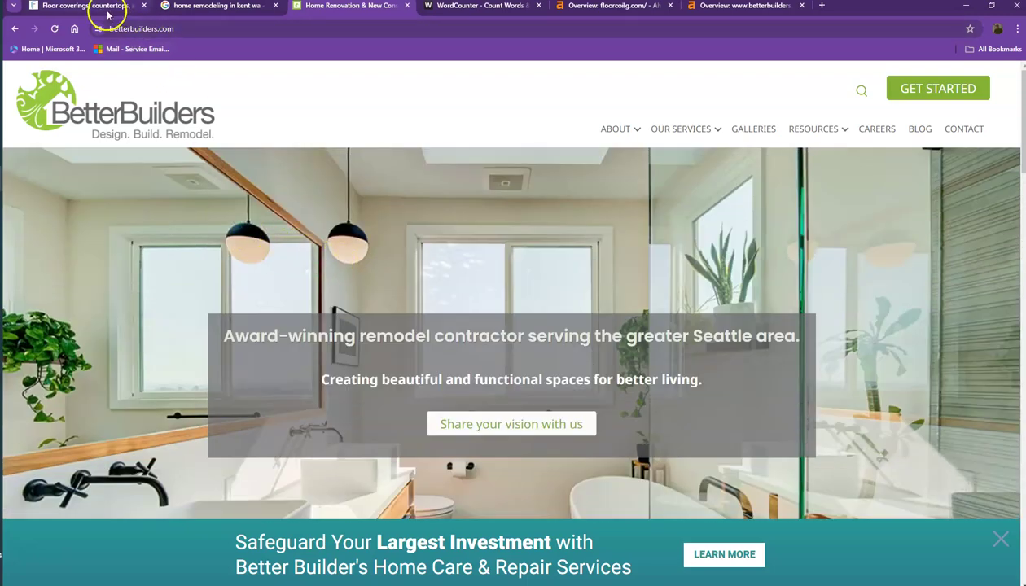
Return to the Floorco homepage and scroll down through the whole page.
left_click(106, 8)
scroll(348, 195, "up", 3)
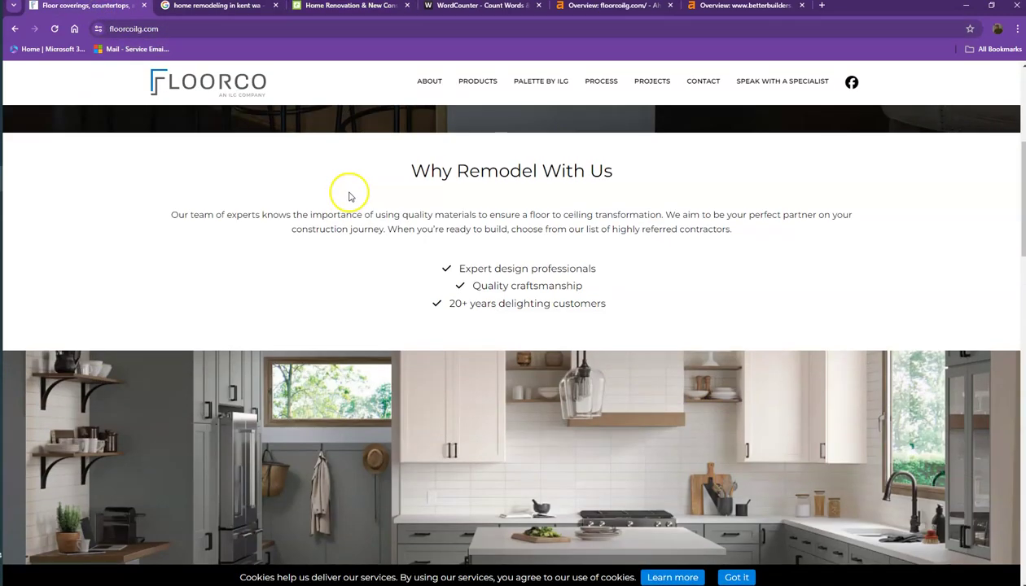
scroll(350, 195, "up", 4)
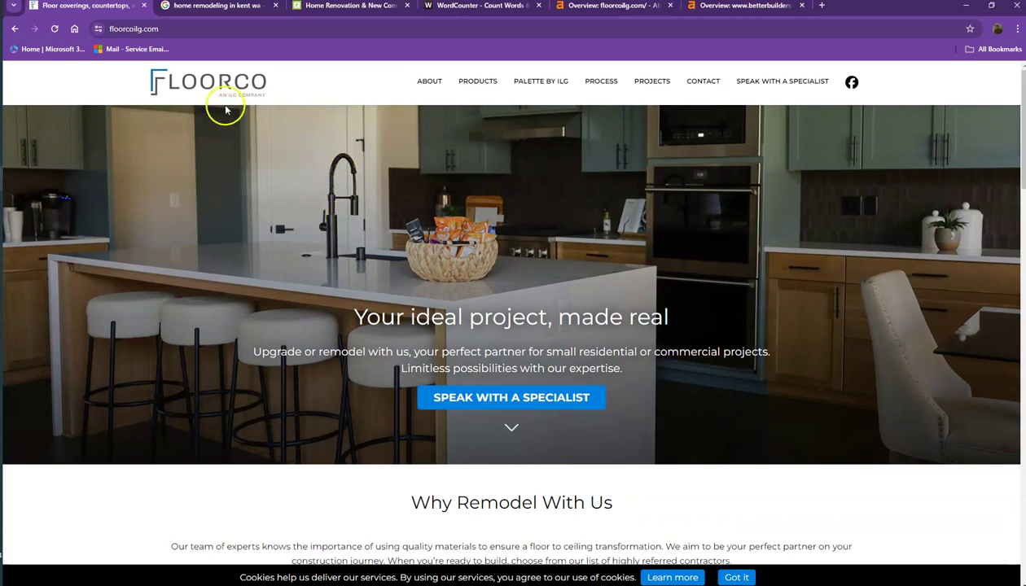
scroll(342, 248, "down", 3)
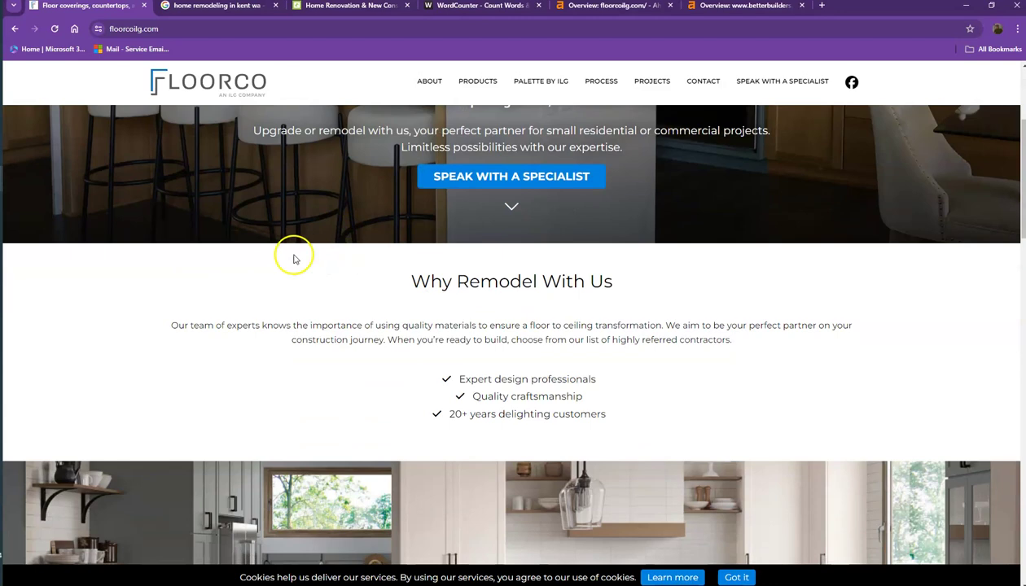
scroll(293, 257, "down", 3)
scroll(294, 248, "down", 2)
scroll(295, 248, "down", 2)
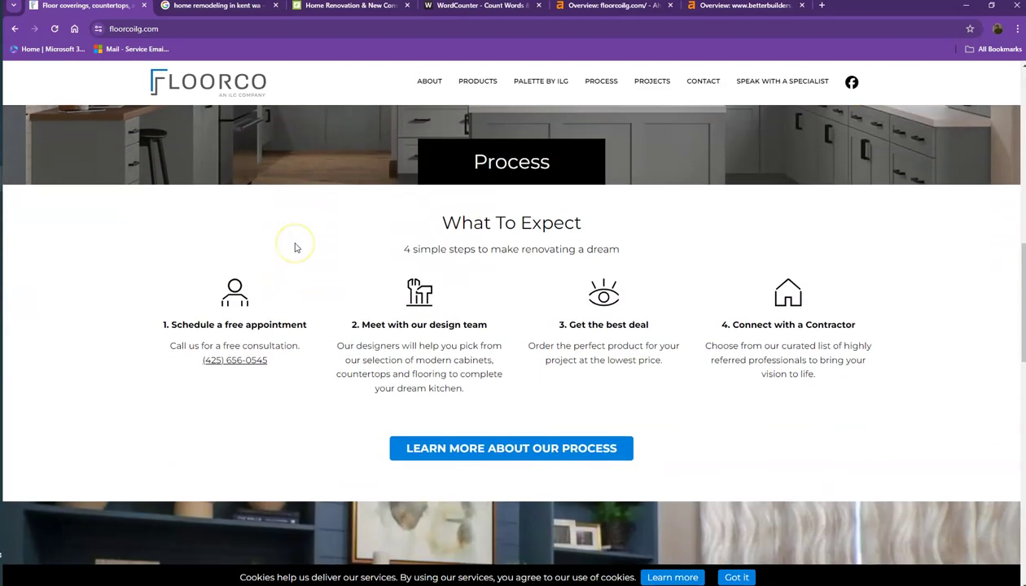
scroll(296, 249, "down", 2)
scroll(295, 247, "down", 2)
scroll(294, 245, "down", 2)
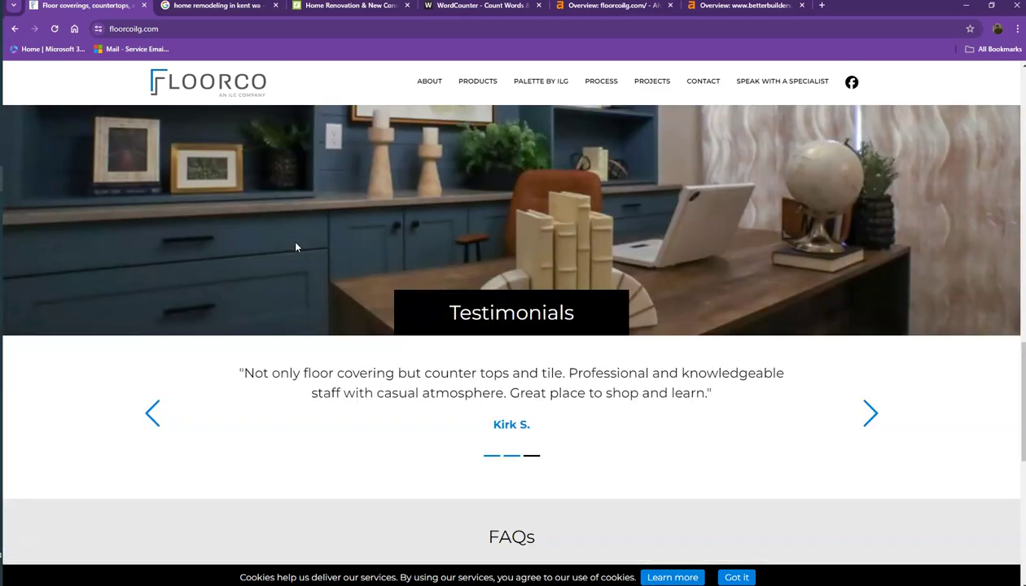
scroll(277, 187, "up", 2)
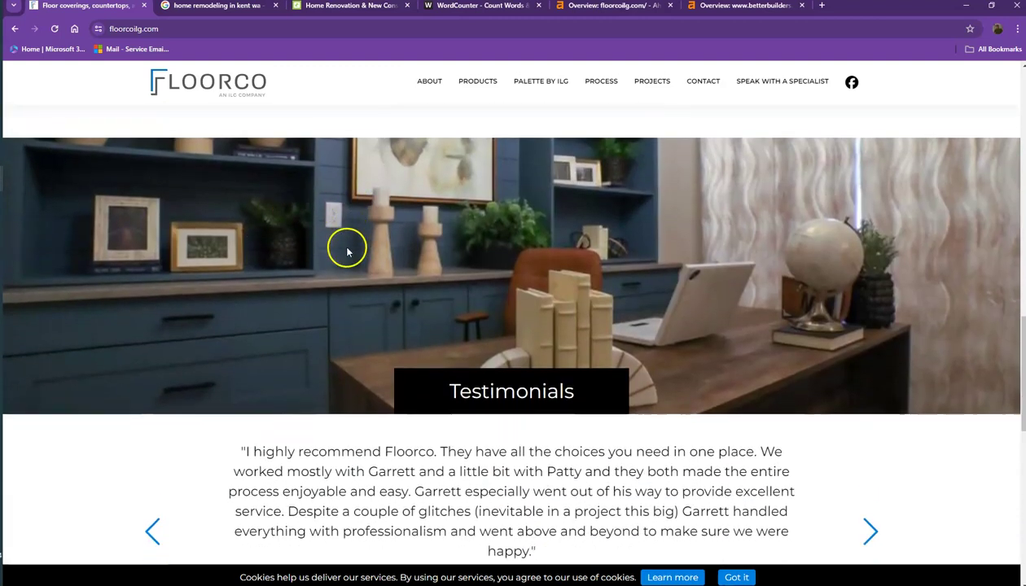
scroll(367, 259, "down", 2)
scroll(466, 292, "down", 3)
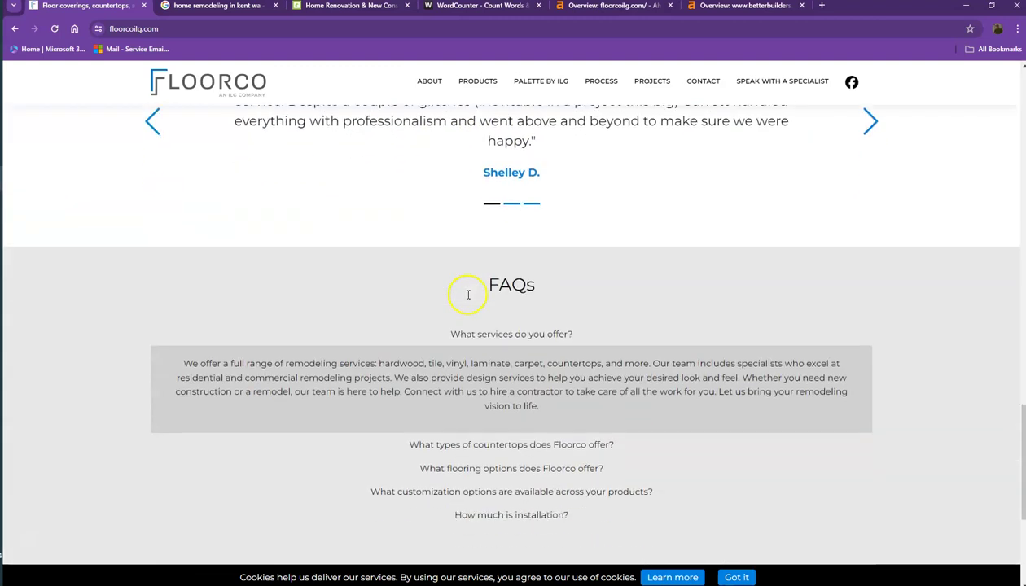
scroll(467, 295, "down", 2)
scroll(466, 298, "down", 2)
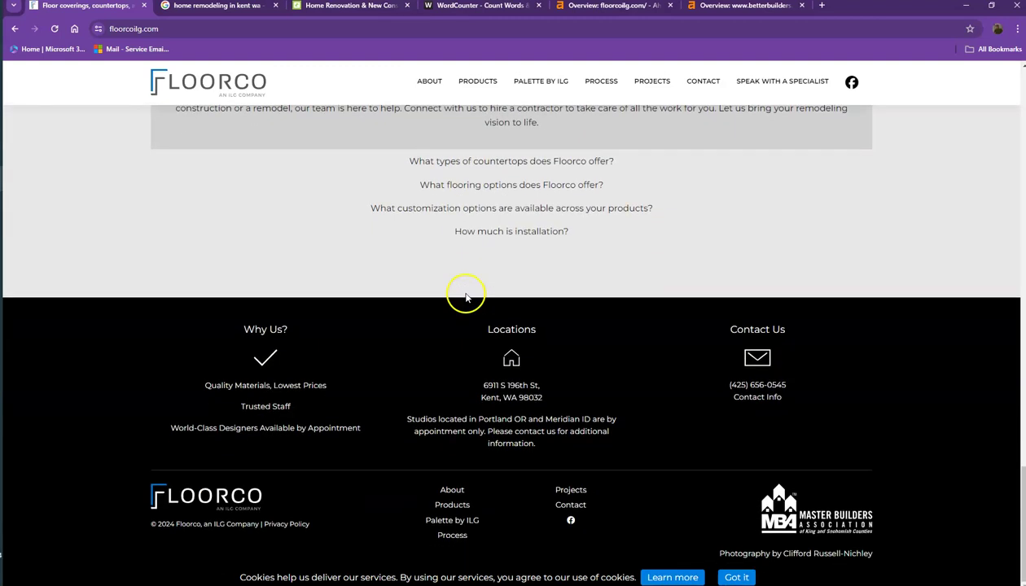
Scroll back up to the hero banner, then click into the page near 'Why Remodel With Us'.
scroll(466, 297, "up", 2)
scroll(466, 297, "up", 2)
scroll(466, 298, "up", 3)
scroll(466, 297, "up", 2)
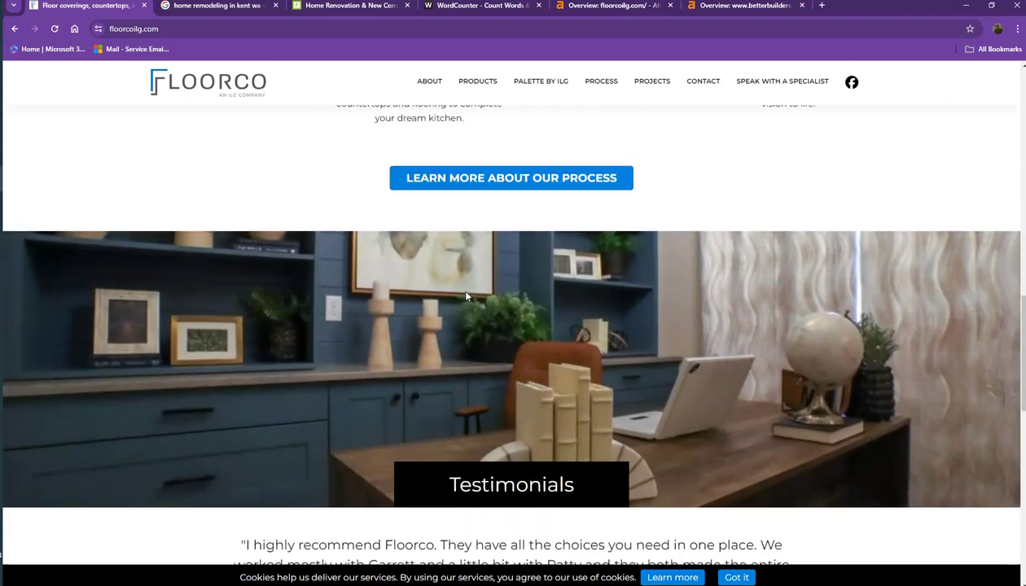
scroll(466, 298, "up", 4)
scroll(466, 297, "up", 2)
scroll(456, 285, "up", 2)
scroll(453, 283, "up", 3)
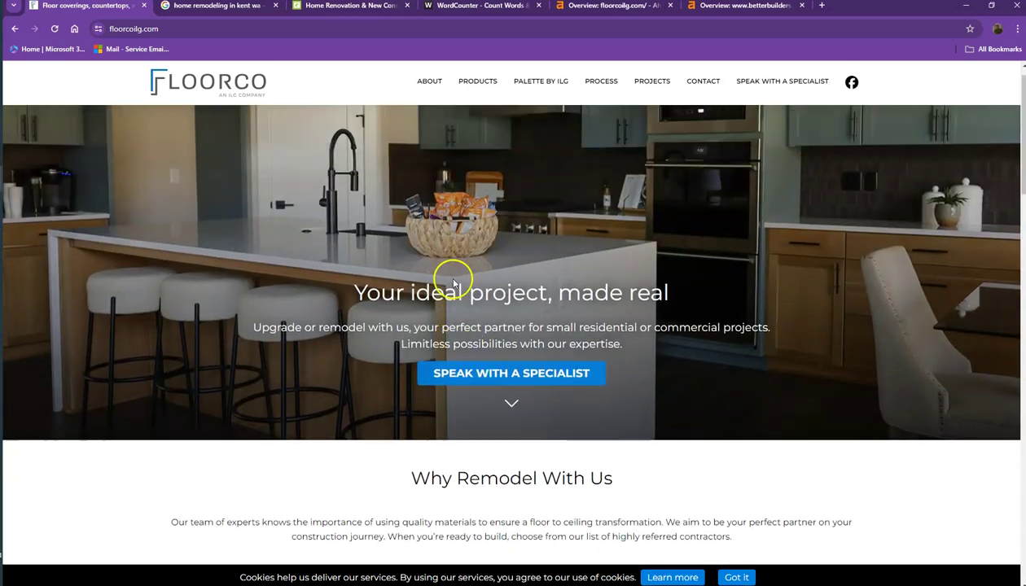
scroll(453, 283, "up", 1)
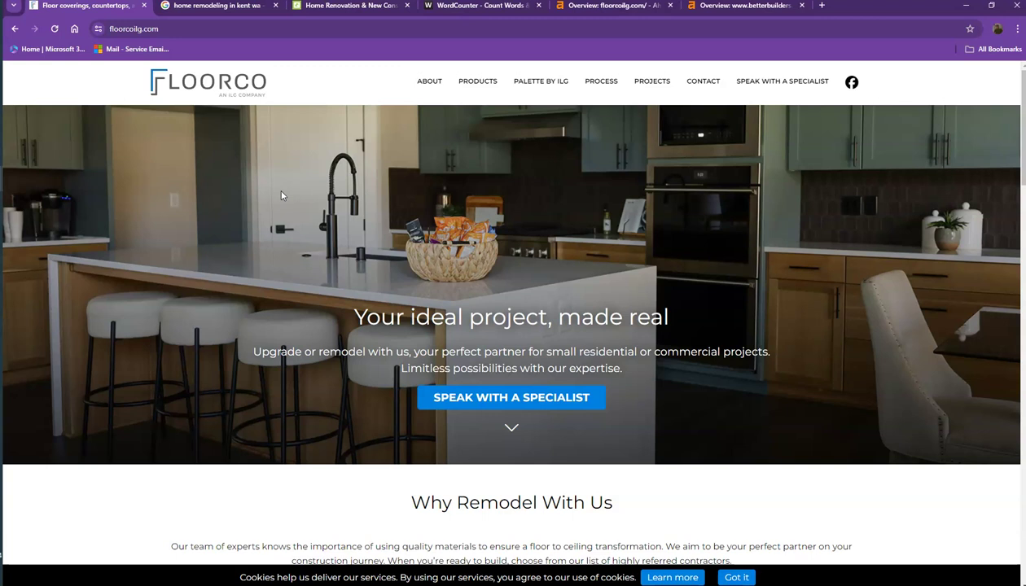
left_click(276, 182)
left_click(302, 165)
scroll(300, 159, "down", 3)
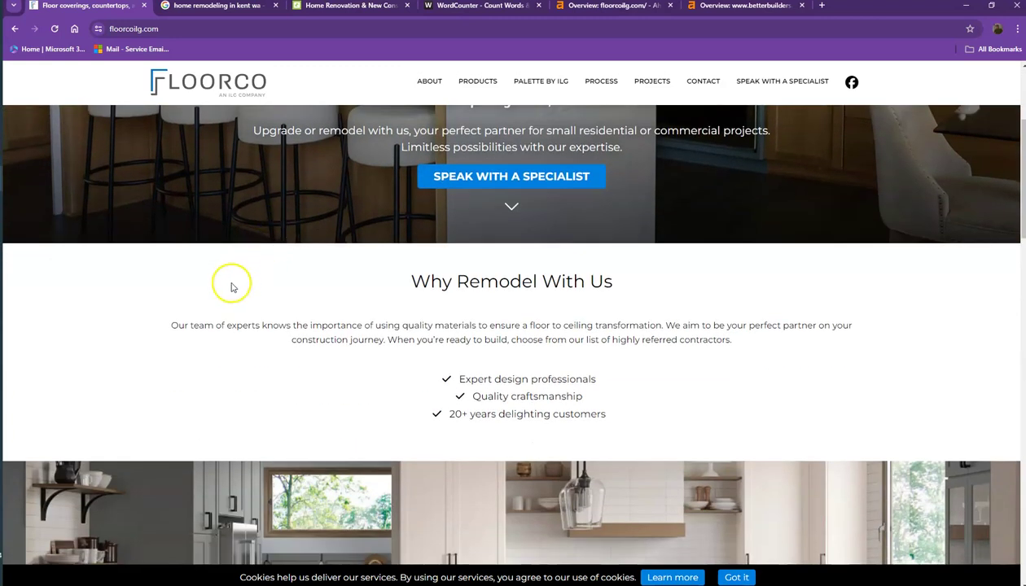
Select all the Floorco homepage text and paste it into WordCounter.
key("ctrl+a")
left_click(467, 8)
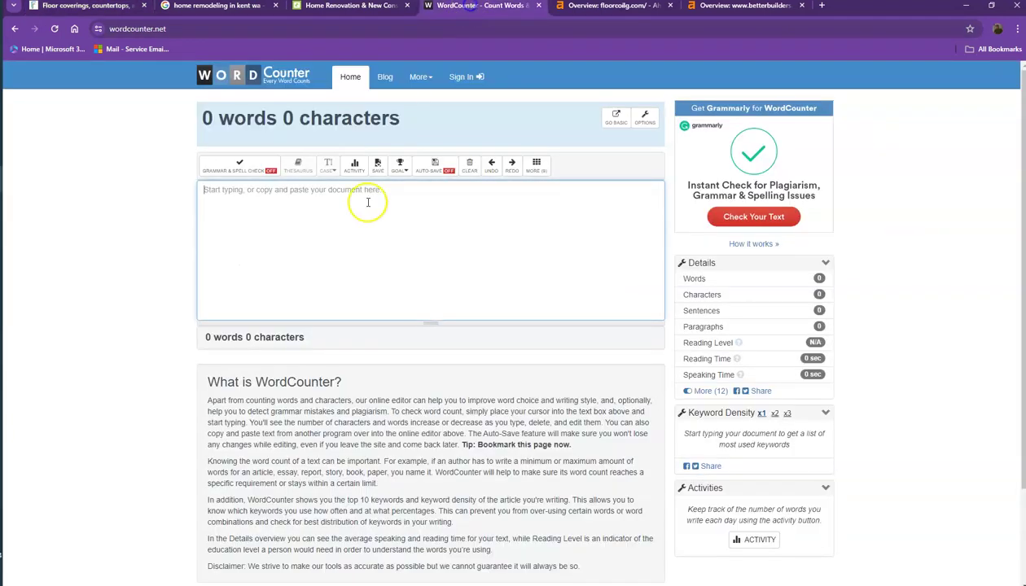
key("ctrl+v")
scroll(358, 228, "up", 5)
scroll(363, 240, "up", 5)
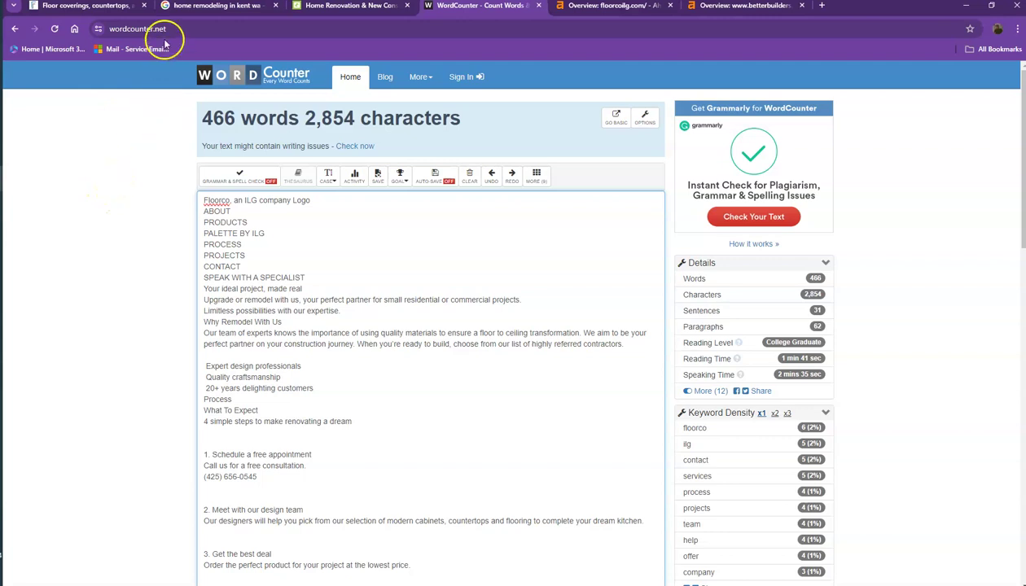
Clear the Floorco page selection, then read WordCounter's 466 words, 2,854 characters and 'floorco' top keyword.
left_click(90, 6)
left_click(233, 286)
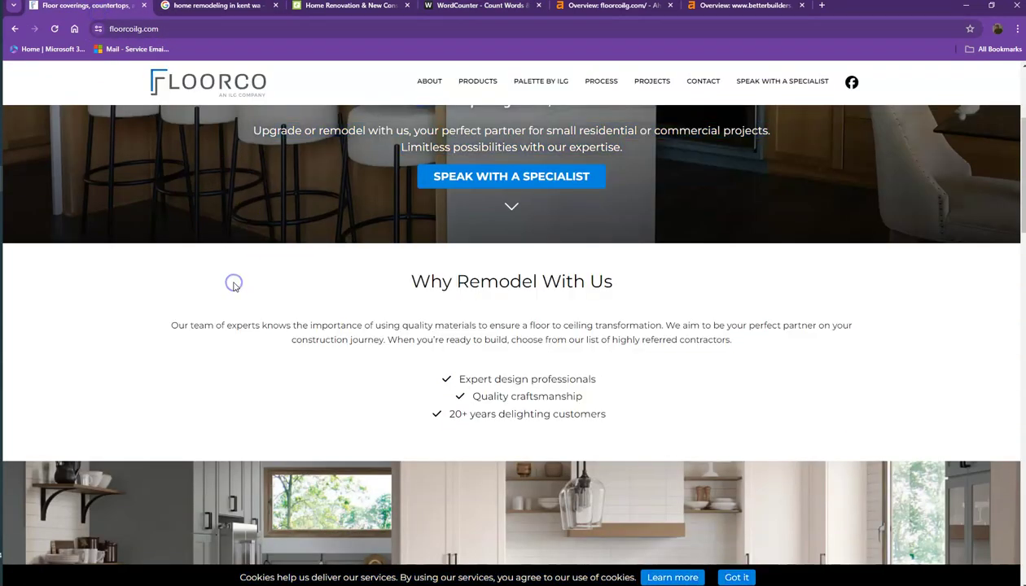
scroll(224, 313, "up", 3)
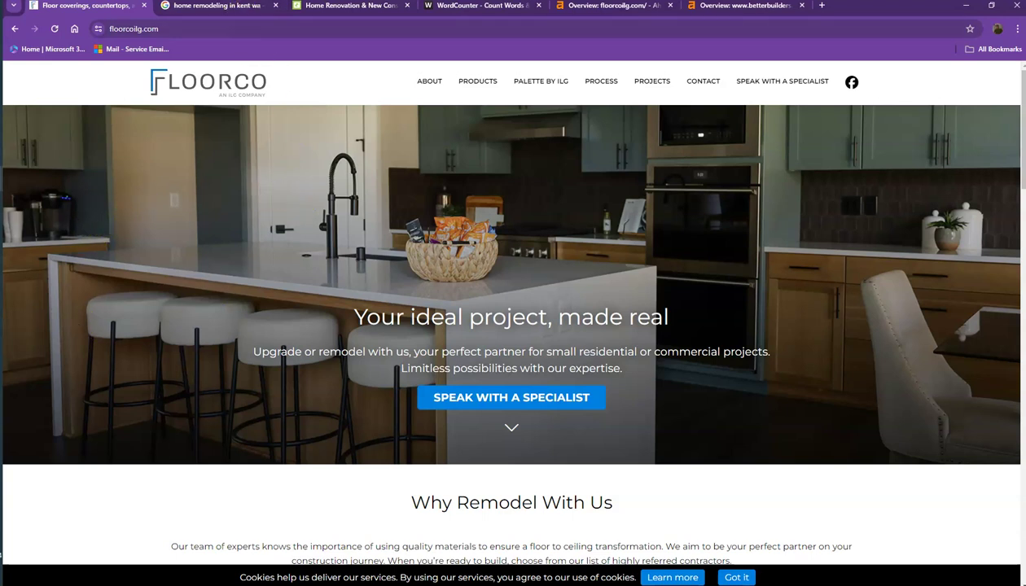
left_click(497, 8)
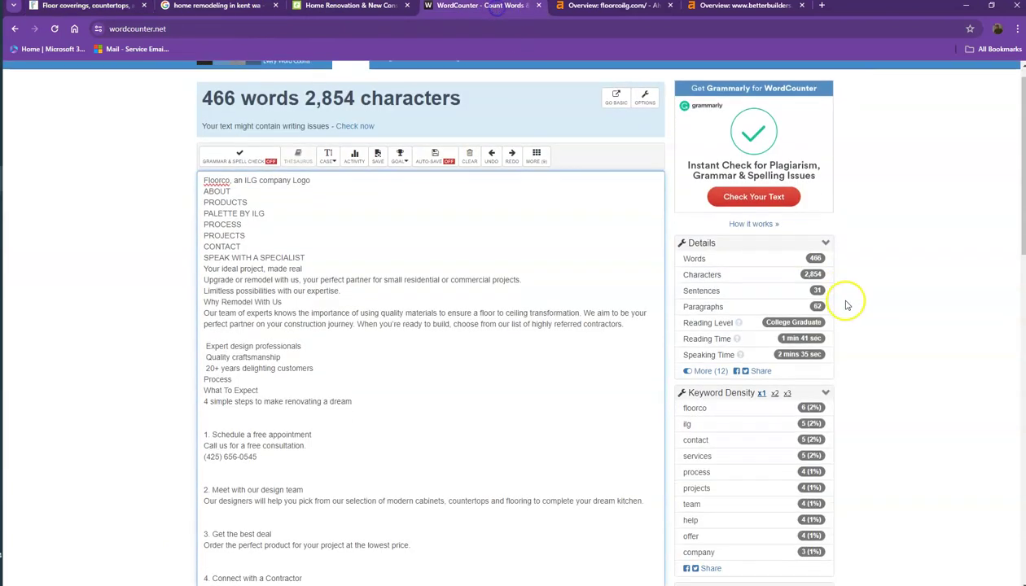
scroll(815, 298, "down", 2)
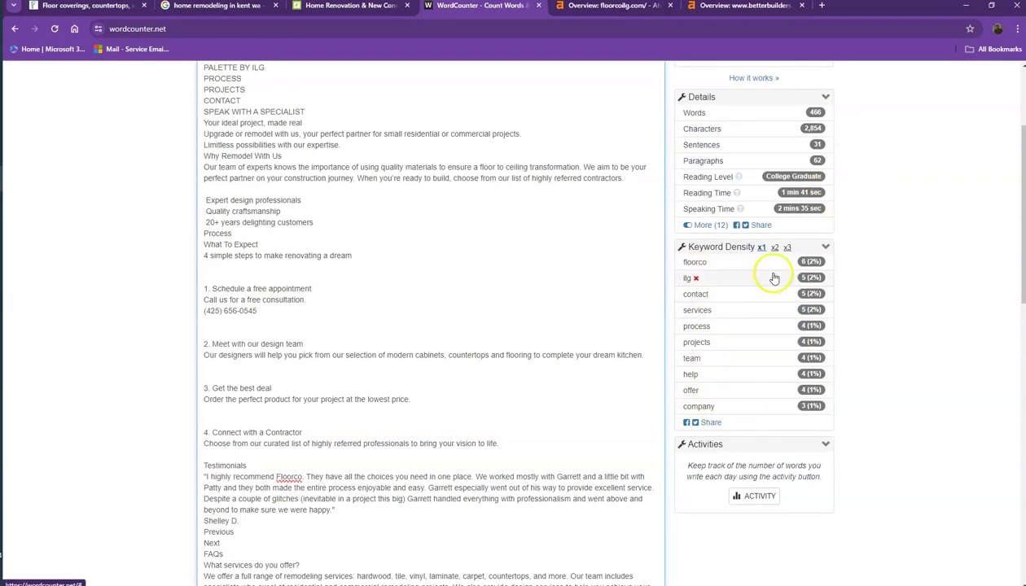
Browse the Floorco homepage down to the What To Expect section and back to the top.
left_click(80, 6)
scroll(440, 244, "down", 3)
scroll(456, 256, "down", 2)
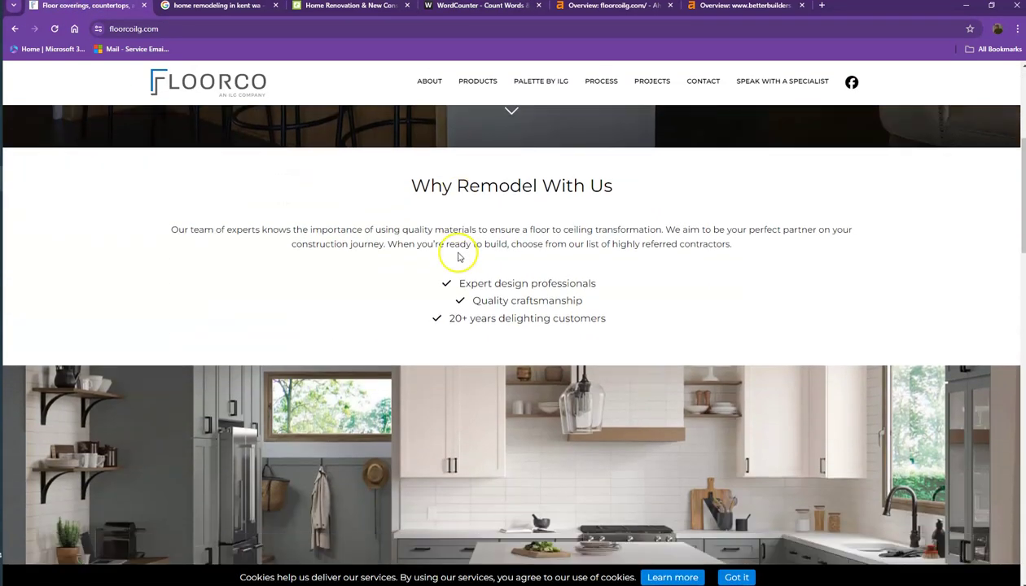
scroll(457, 257, "down", 2)
scroll(459, 261, "down", 3)
scroll(458, 260, "down", 2)
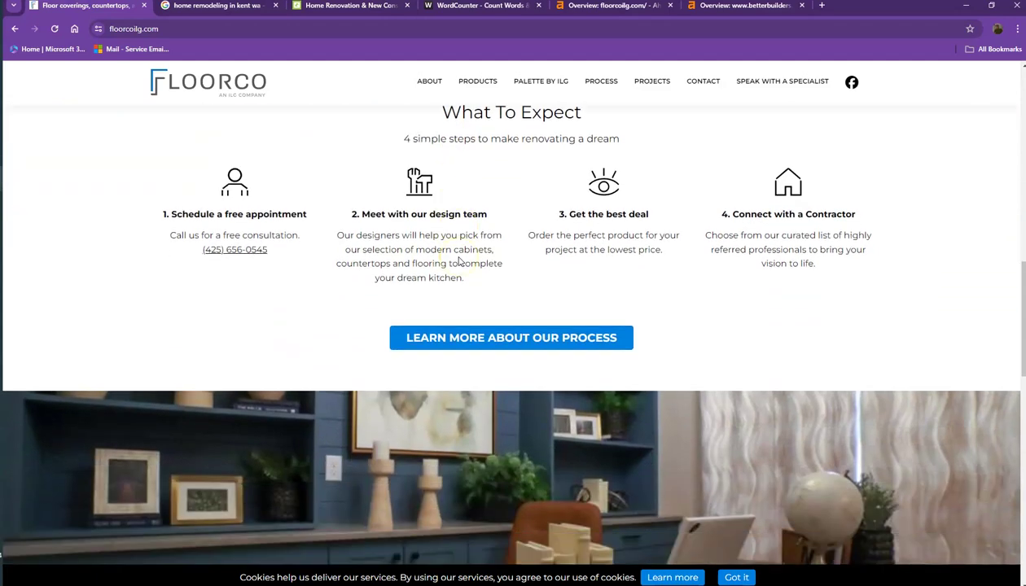
left_click(460, 262)
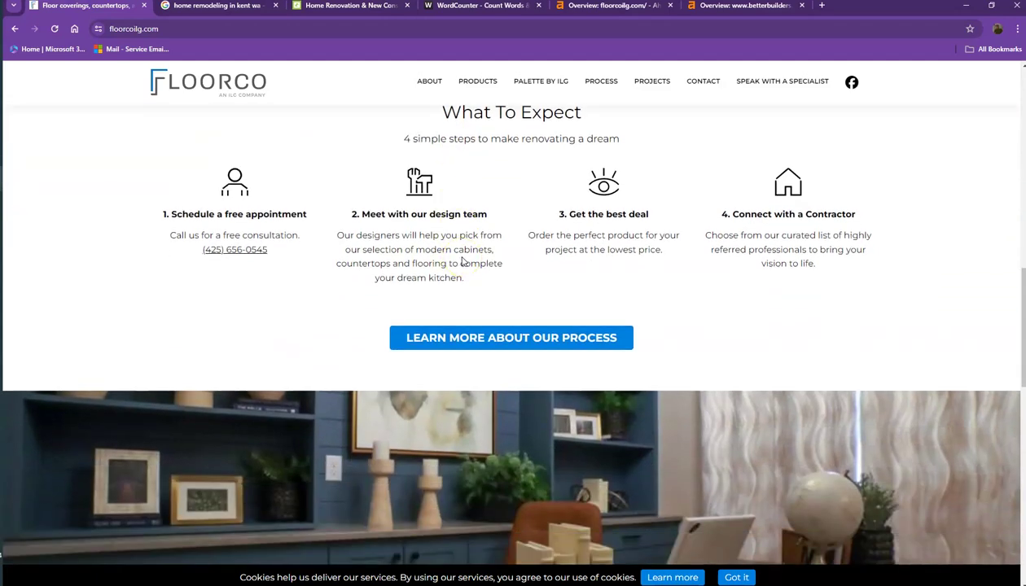
scroll(411, 263, "up", 1)
scroll(412, 263, "up", 4)
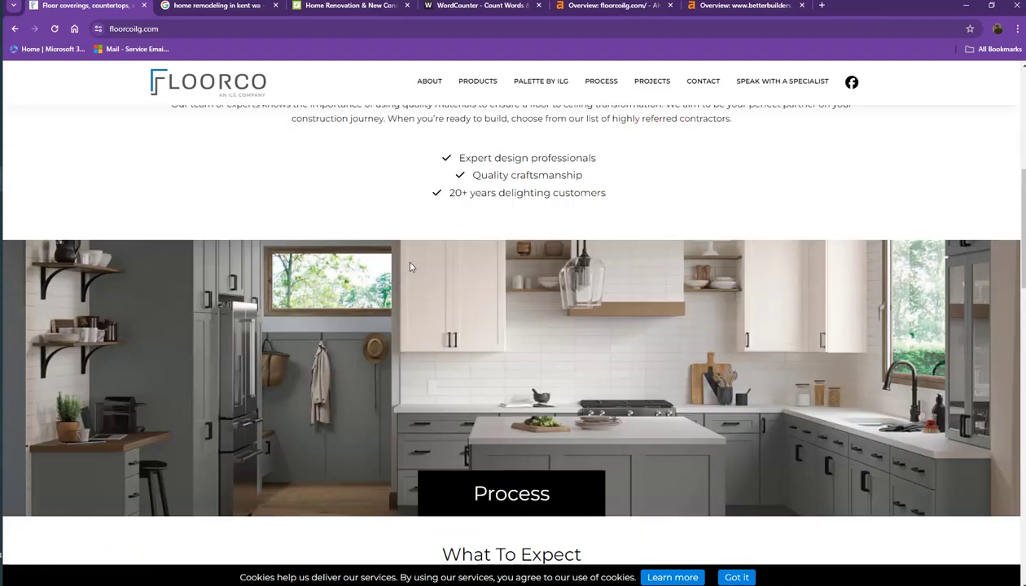
scroll(407, 260, "up", 3)
scroll(402, 256, "up", 3)
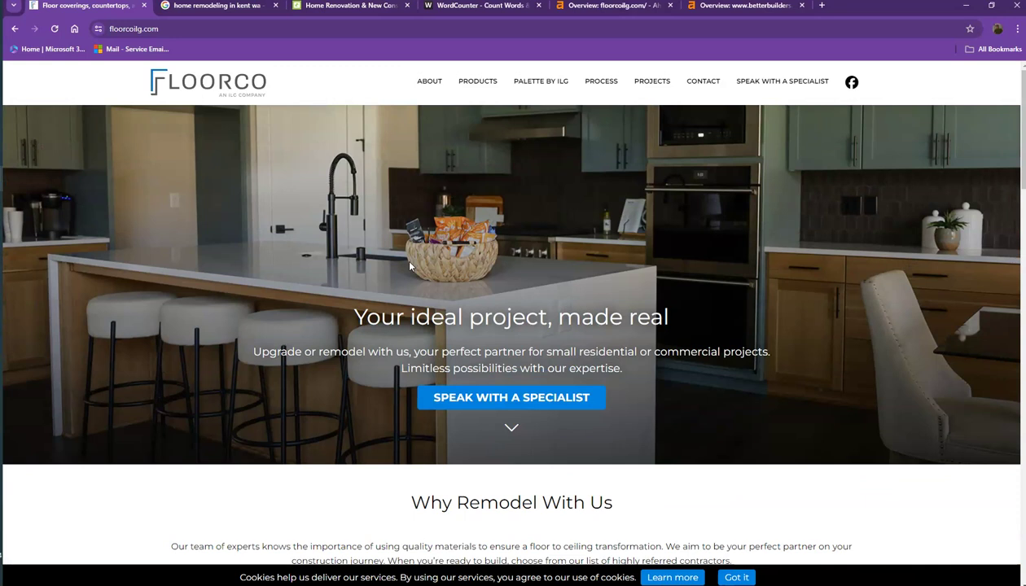
Review the Google map pack for 'home remodeling in kent wa', led by Huskies Remodeling LLC.
left_click(192, 5)
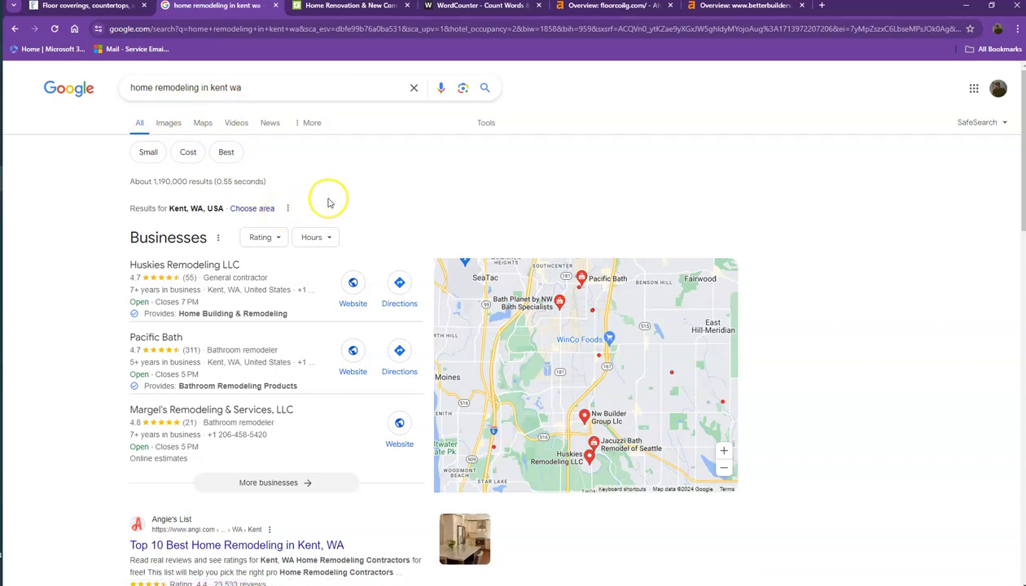
scroll(326, 218, "down", 3)
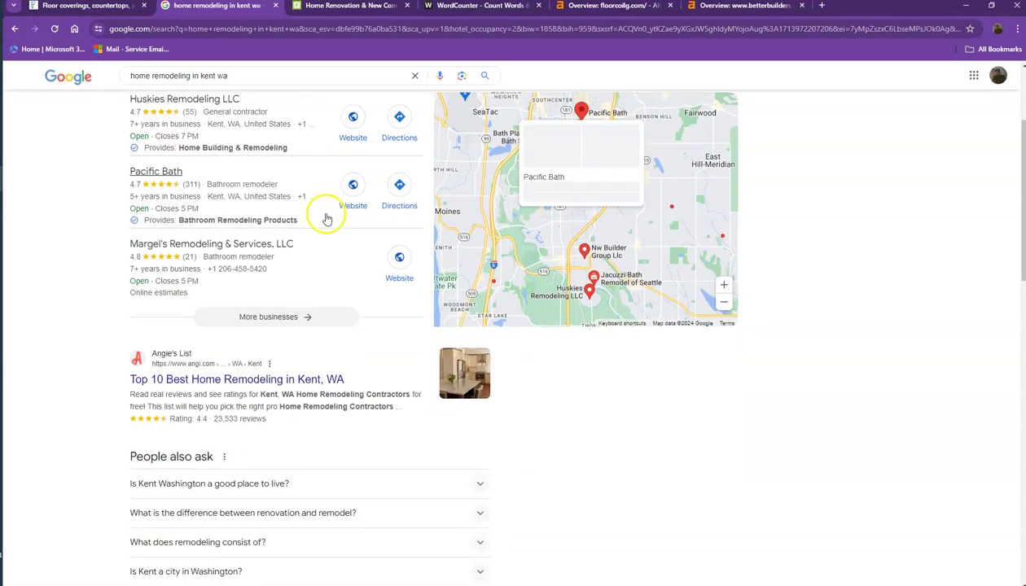
scroll(261, 171, "up", 1)
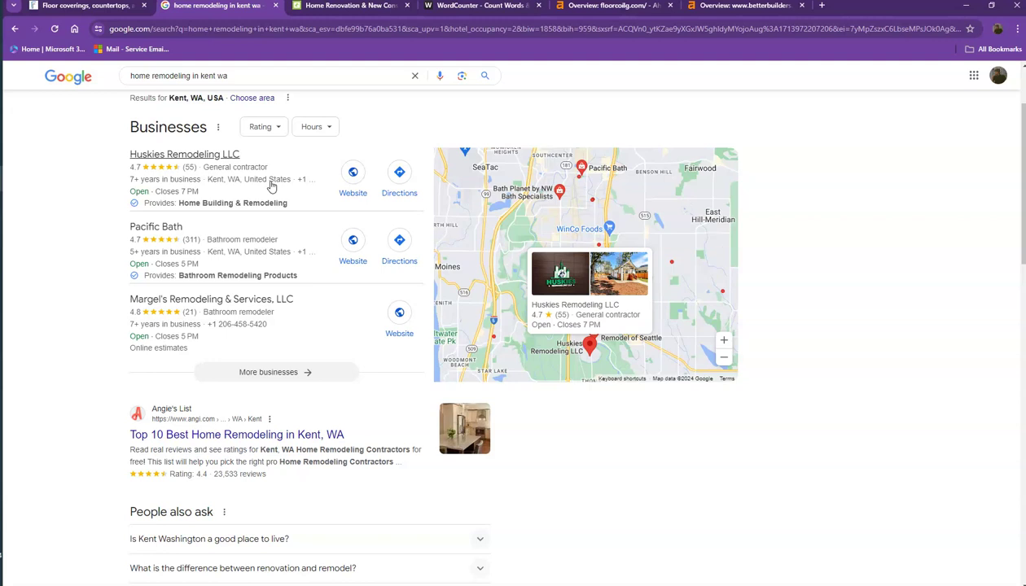
left_click(239, 189)
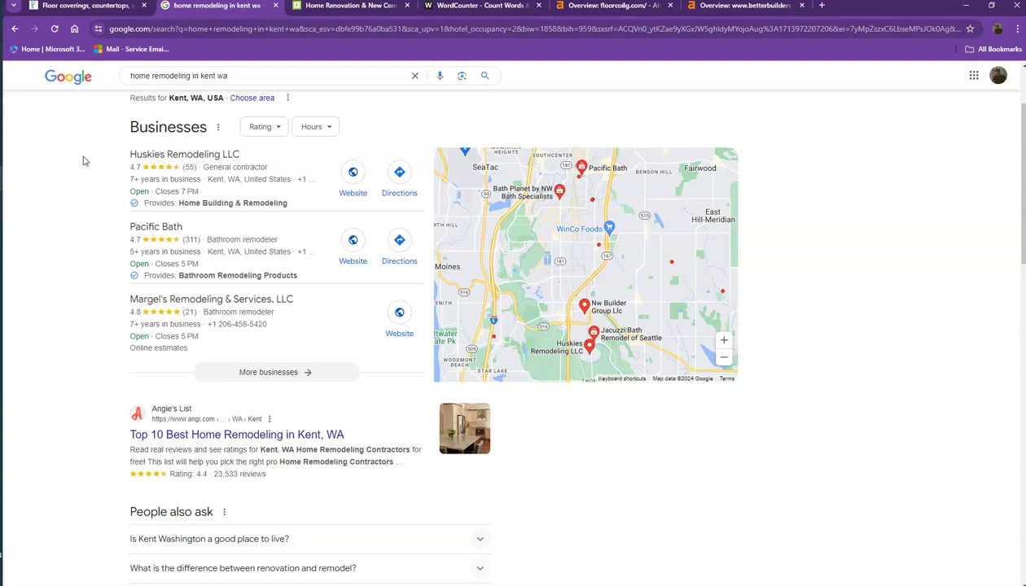
Scroll down through the Google organic results for 'home remodeling in kent wa'.
scroll(84, 155, "down", 2)
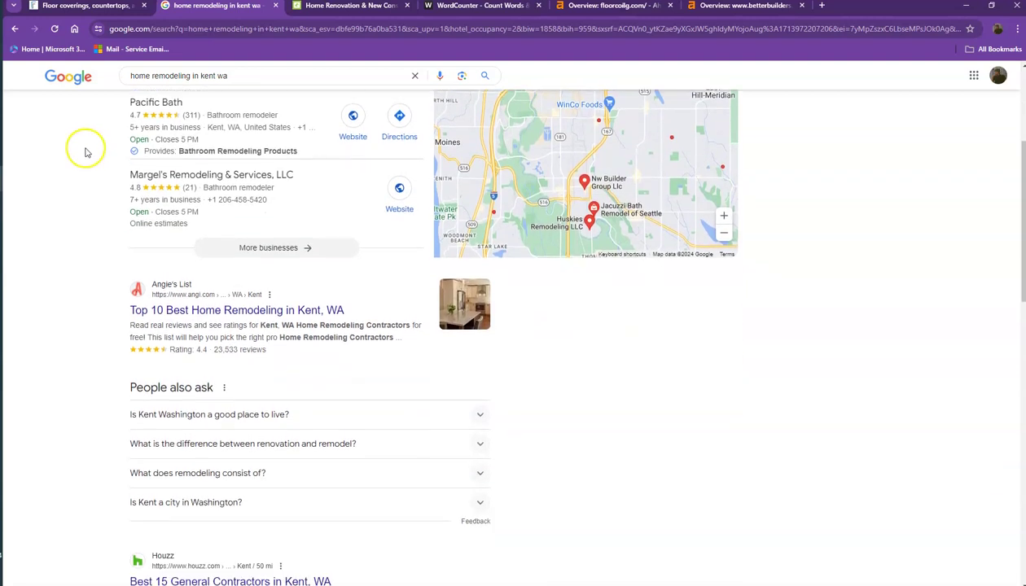
scroll(88, 150, "down", 3)
scroll(88, 147, "down", 1)
scroll(94, 134, "down", 2)
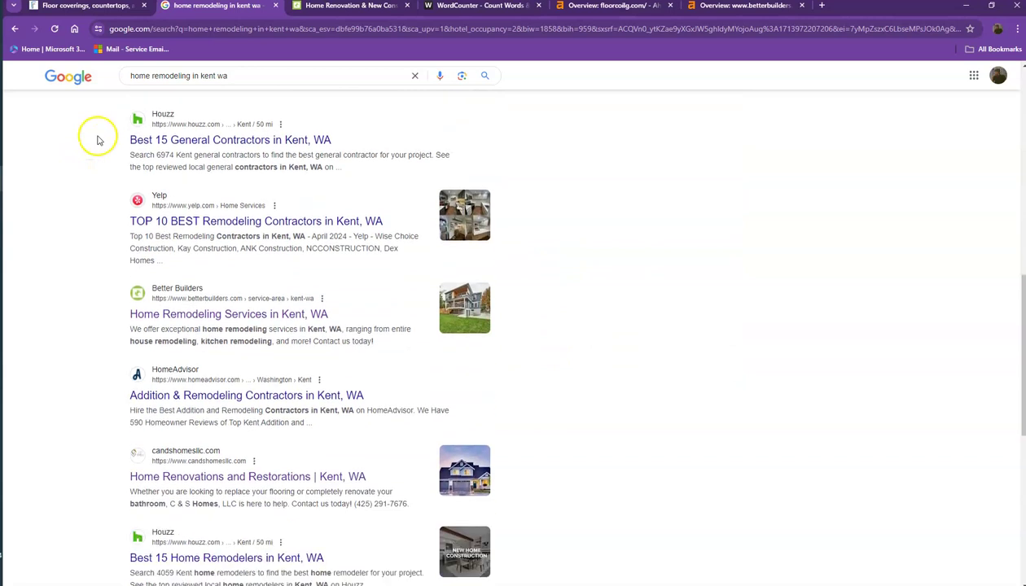
scroll(99, 150, "down", 1)
scroll(100, 220, "down", 1)
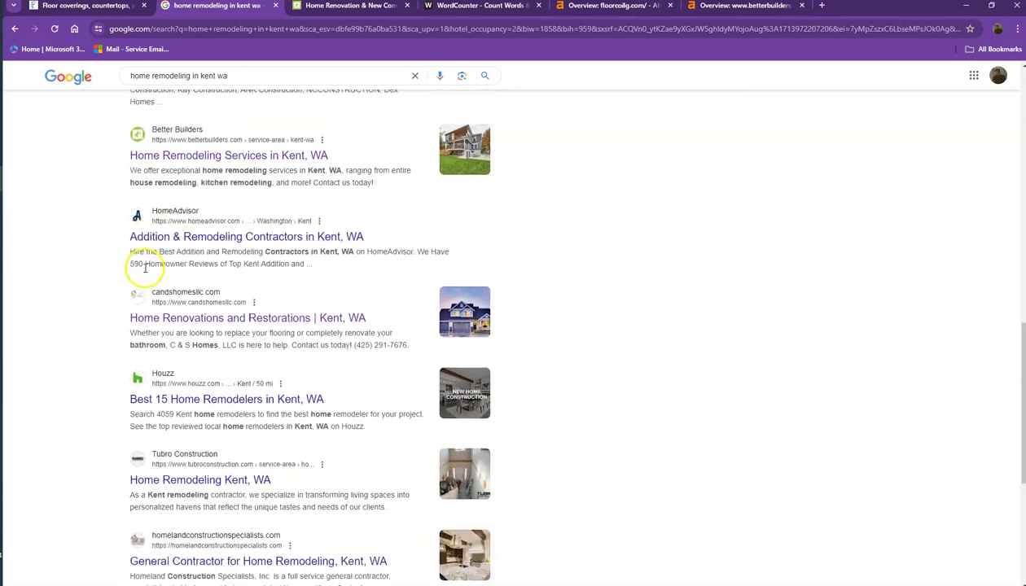
scroll(115, 251, "down", 2)
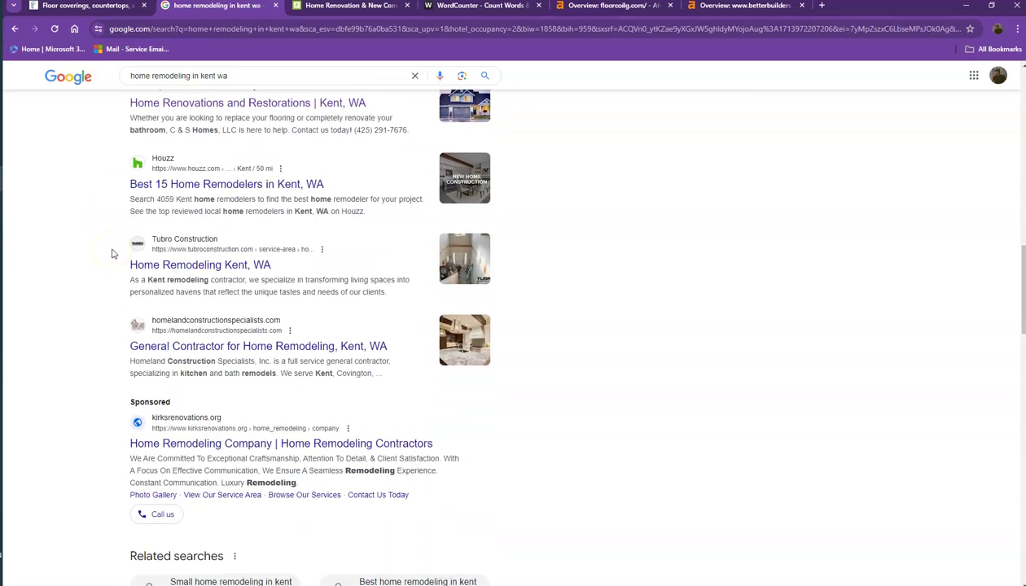
scroll(112, 254, "down", 1)
scroll(112, 254, "down", 1)
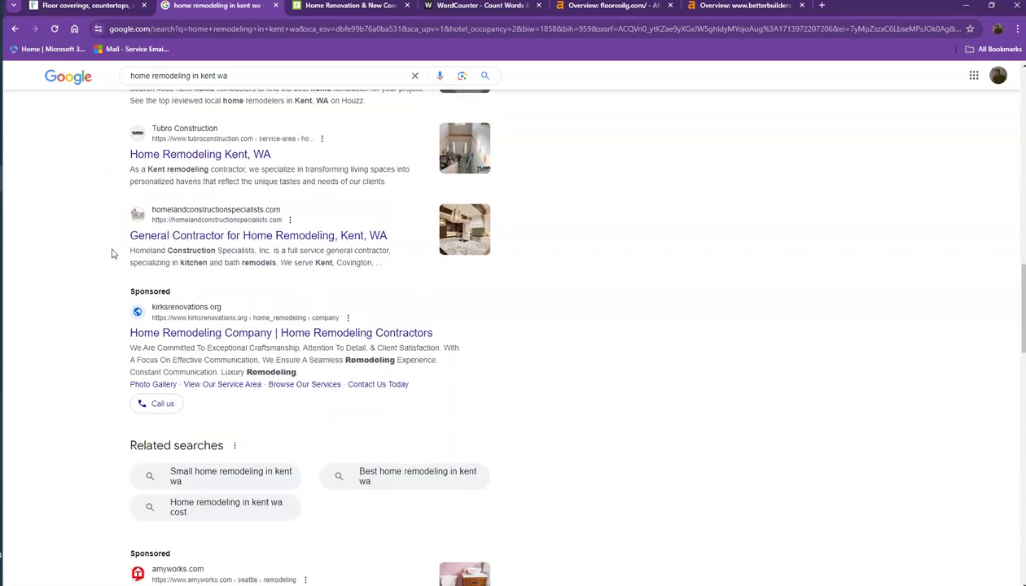
Scroll back up to the Better Builders listing and switch to the Better Builders homepage.
scroll(113, 253, "up", 2)
scroll(112, 254, "up", 2)
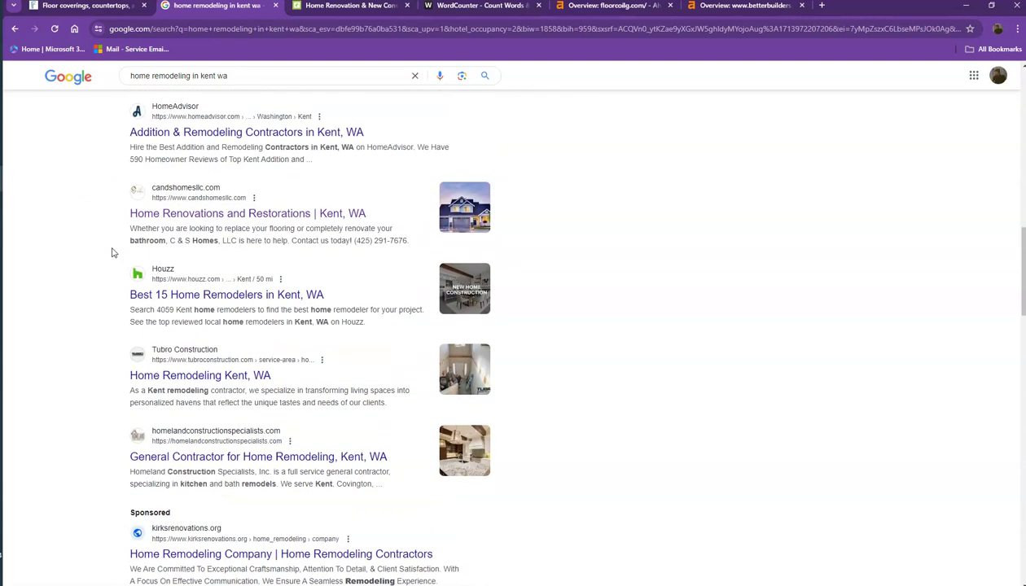
scroll(112, 252, "up", 2)
scroll(110, 249, "up", 1)
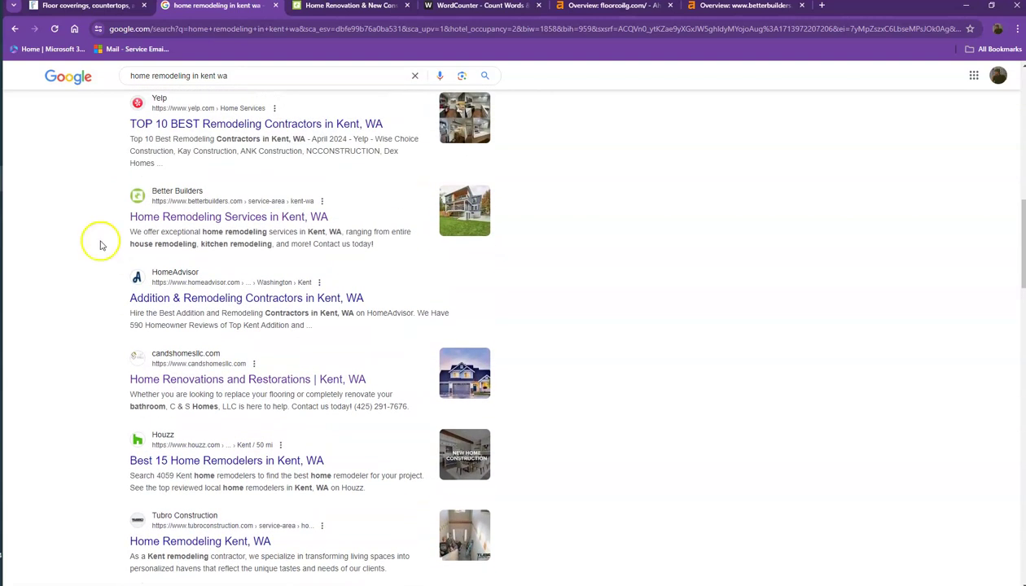
scroll(105, 243, "up", 2)
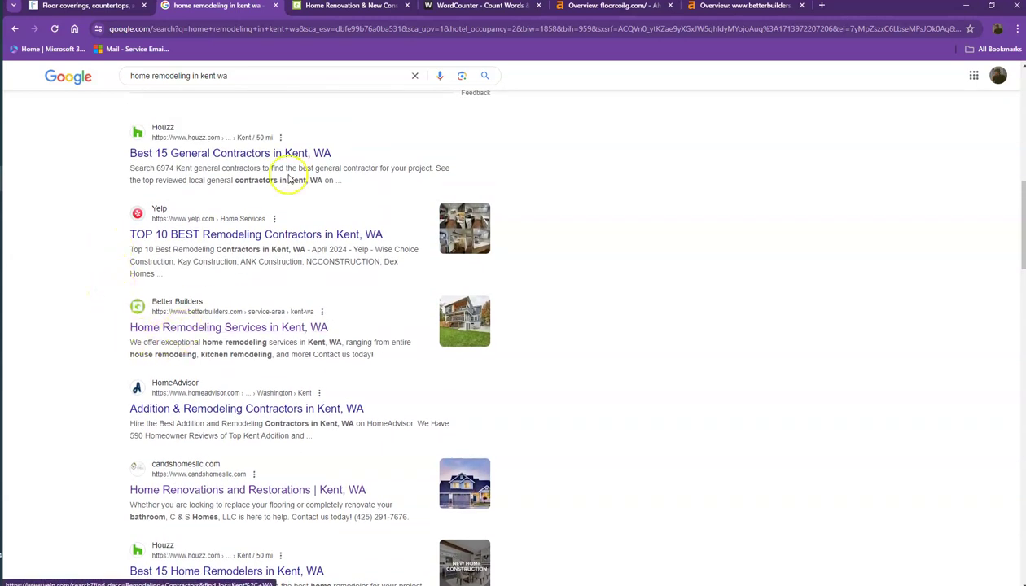
left_click(350, 7)
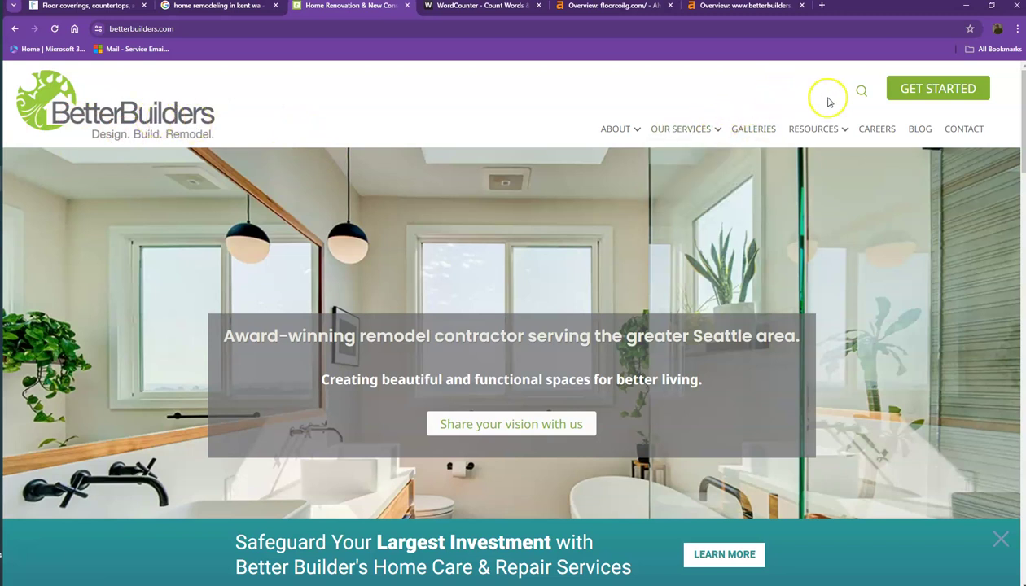
Skim the betterbuilders.com homepage, then view floorcoilg.com's Ahrefs overview: DR 3.7, 2.3K backlinks, 15 referring domains.
scroll(513, 290, "down", 5)
scroll(434, 301, "down", 3)
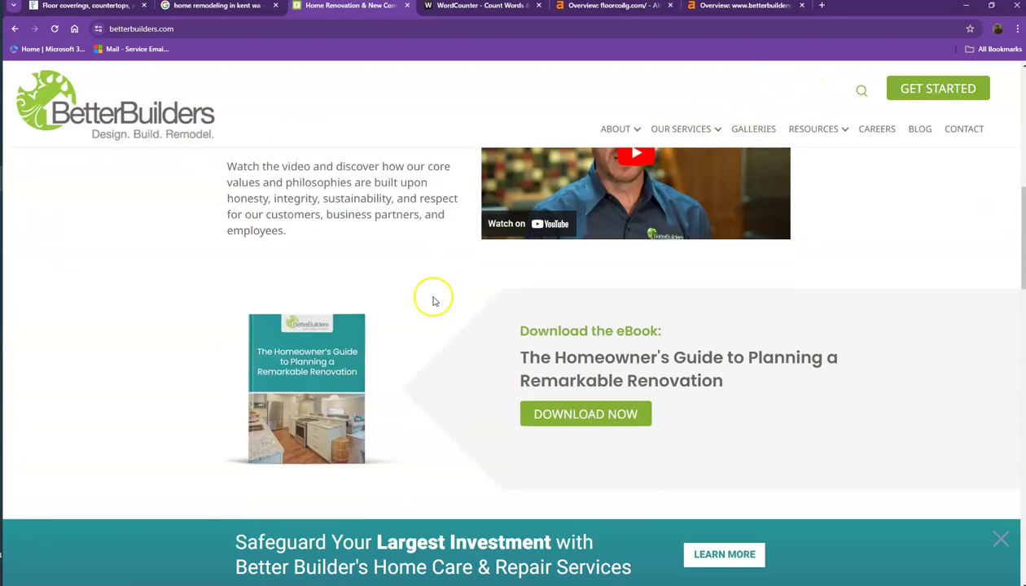
scroll(433, 301, "down", 1)
scroll(433, 301, "down", 2)
scroll(434, 302, "down", 1)
scroll(434, 302, "down", 1)
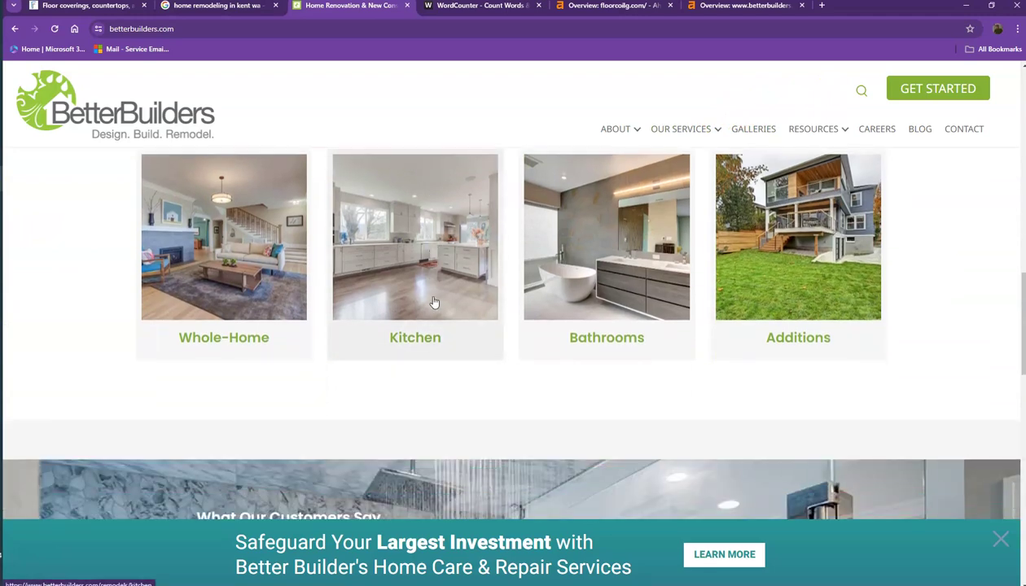
scroll(434, 302, "down", 3)
scroll(434, 302, "down", 2)
scroll(434, 302, "down", 3)
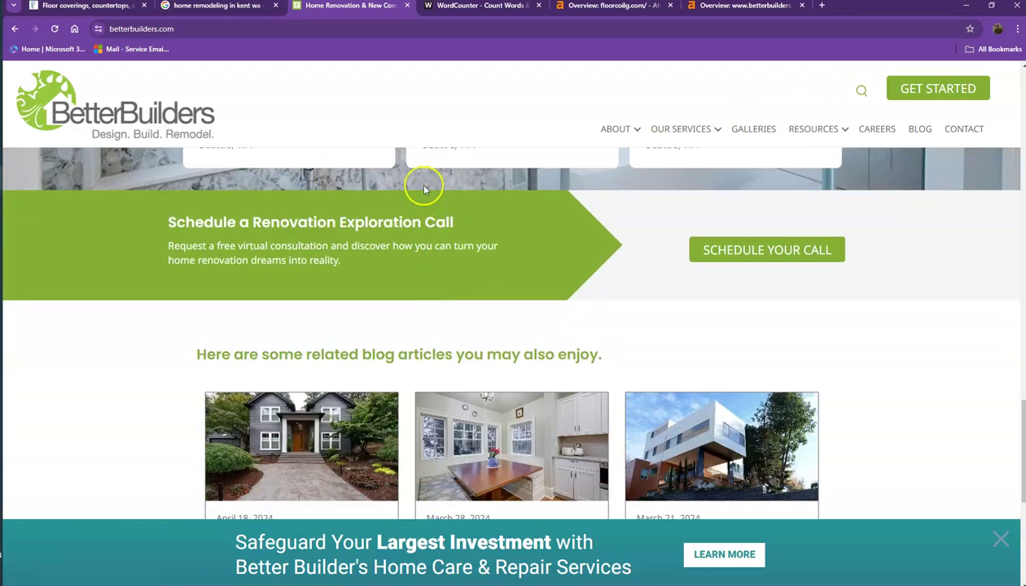
left_click(600, 10)
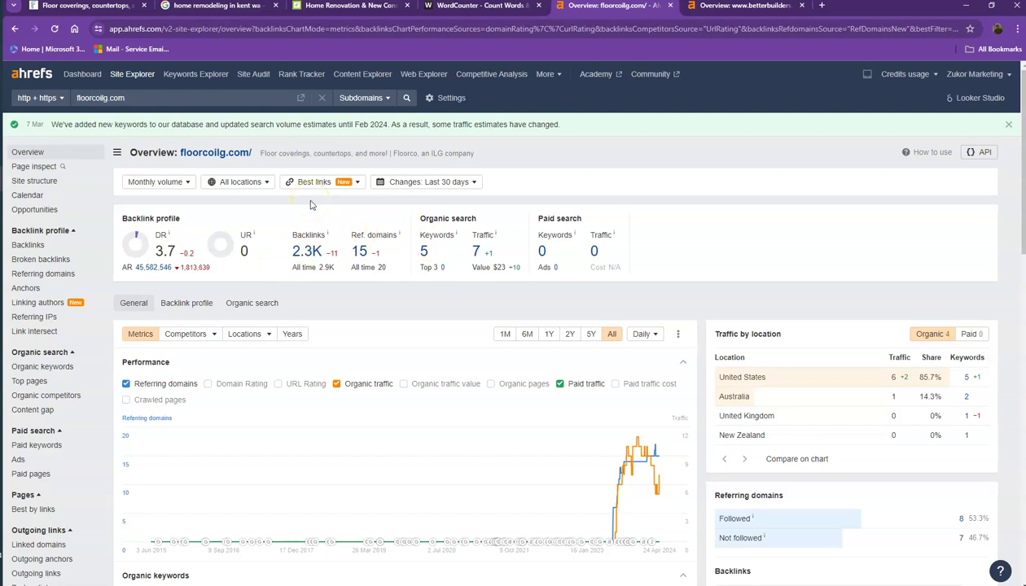
Compare DR, keywords and traffic between betterbuilders.com and floorcoilg.com overviews, ending on betterbuilders.com.
left_click(716, 8)
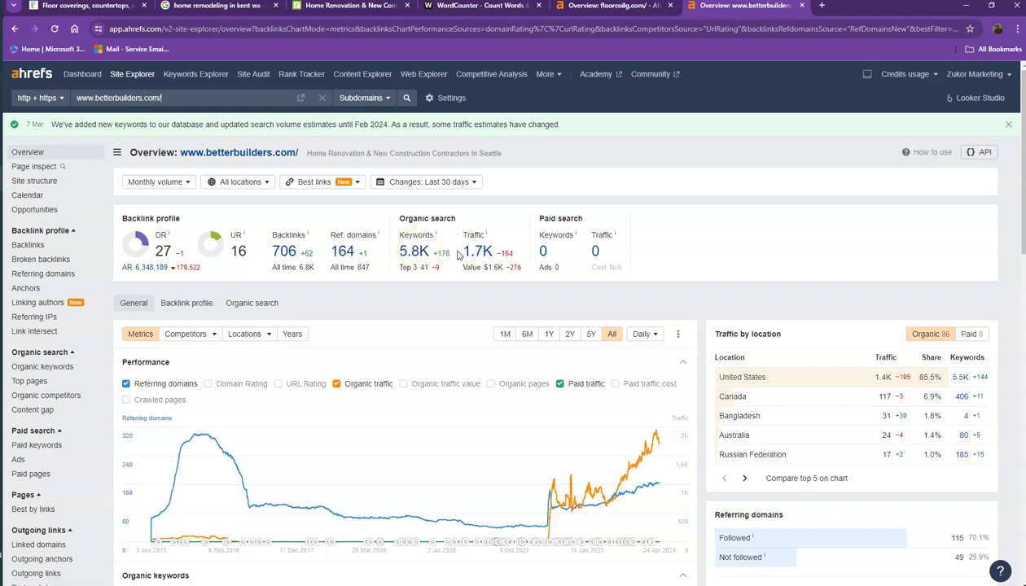
left_click(610, 7)
left_click(737, 6)
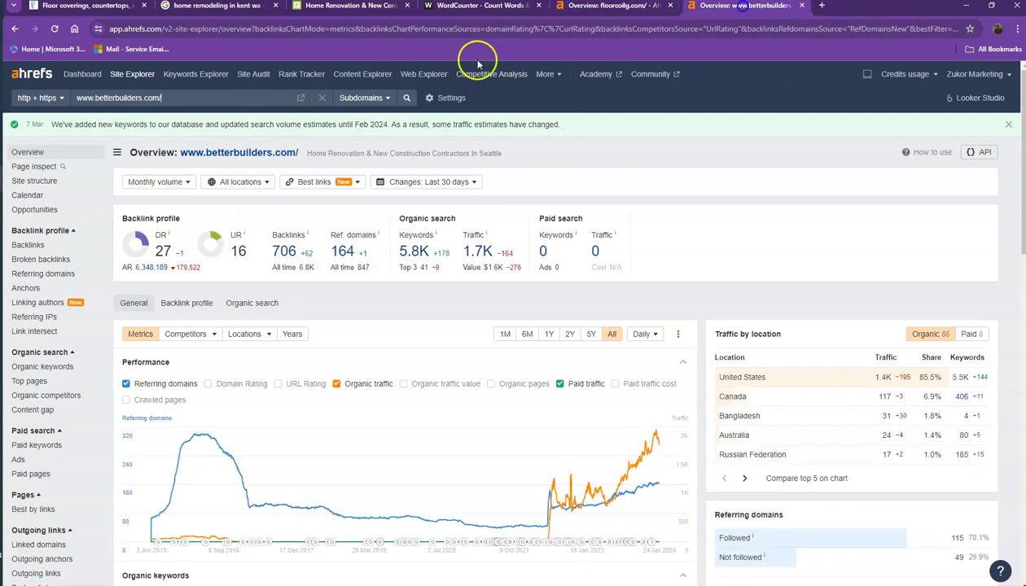
left_click(611, 7)
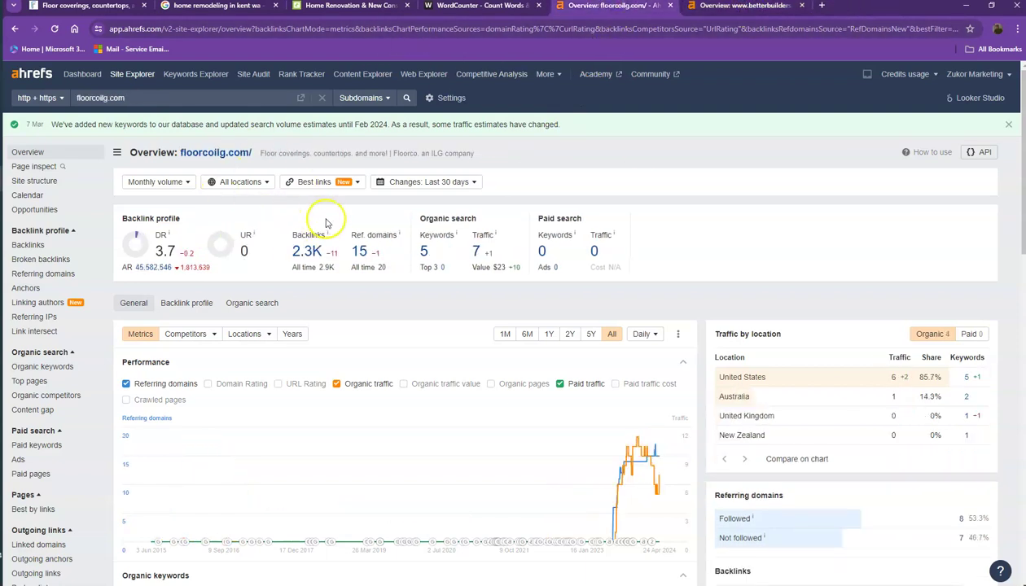
left_click(712, 7)
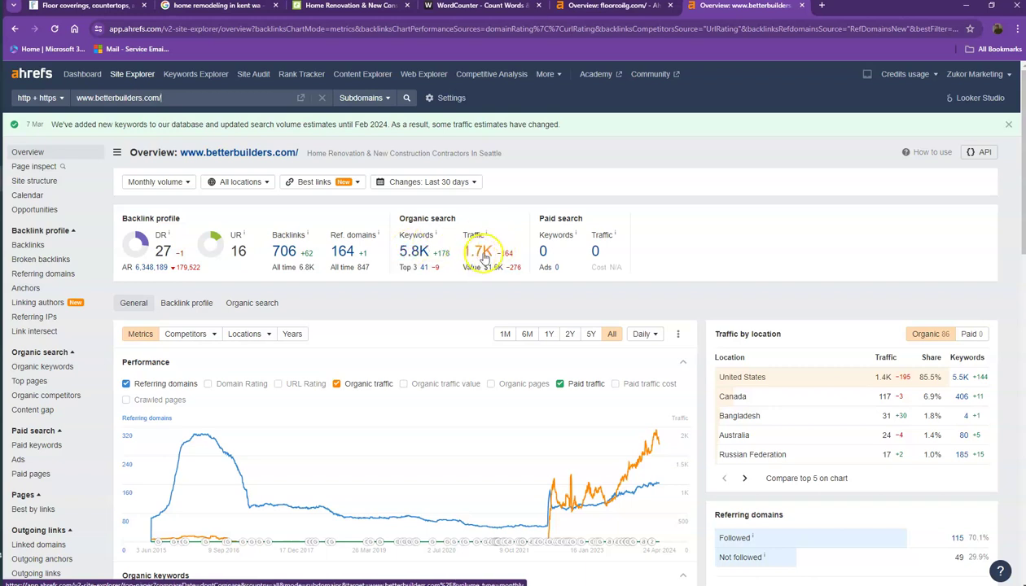
left_click(617, 6)
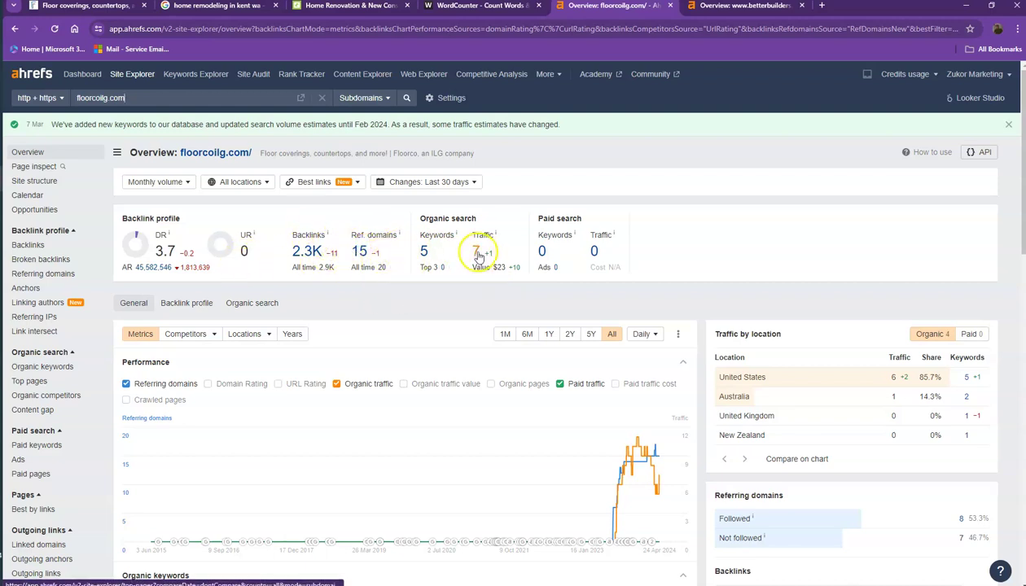
left_click(735, 7)
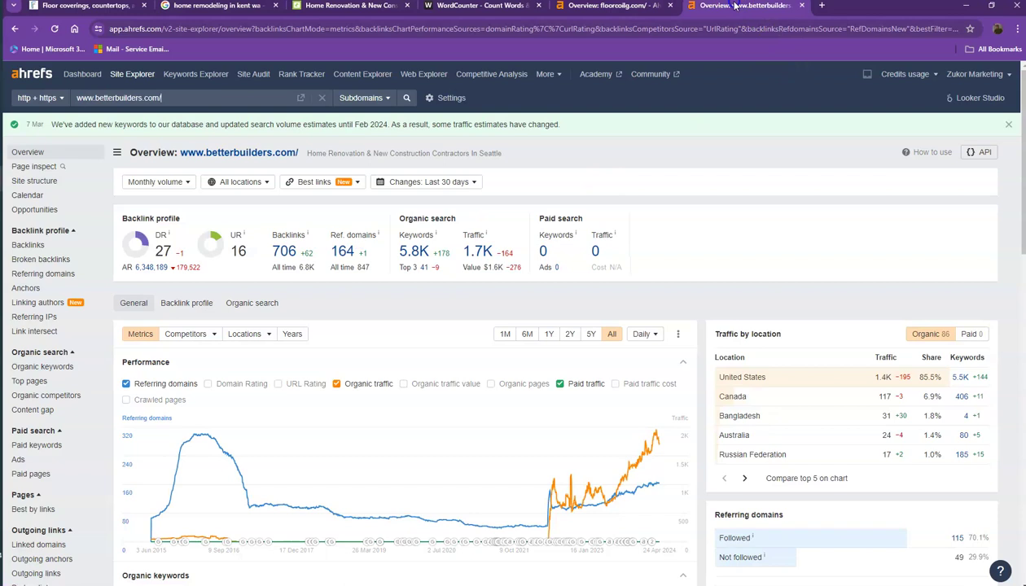
Open betterbuilders.com's 164 referring domains and 5.8K organic keywords reports in new tabs.
right_click(347, 255)
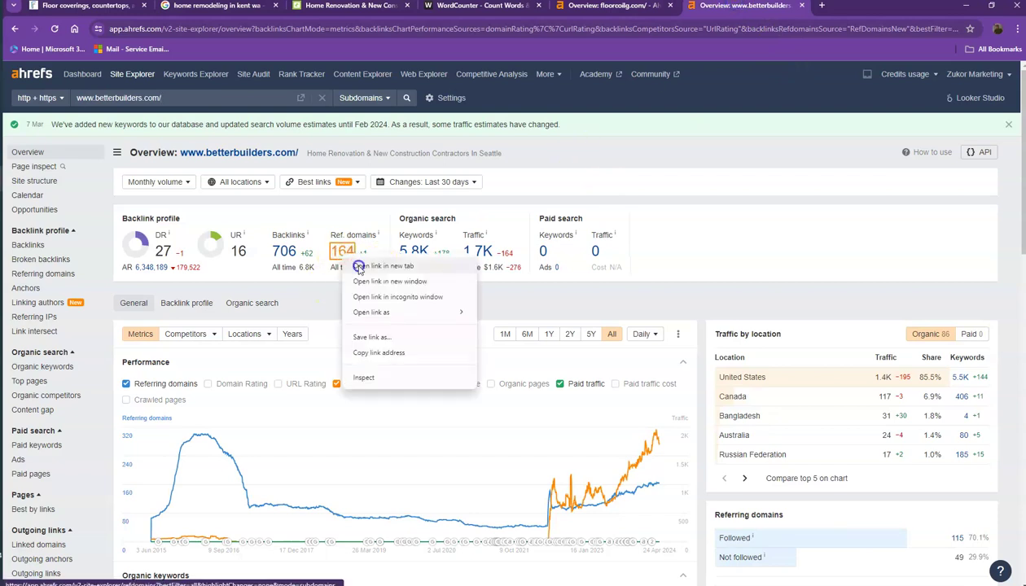
left_click(359, 267)
right_click(414, 254)
left_click(425, 266)
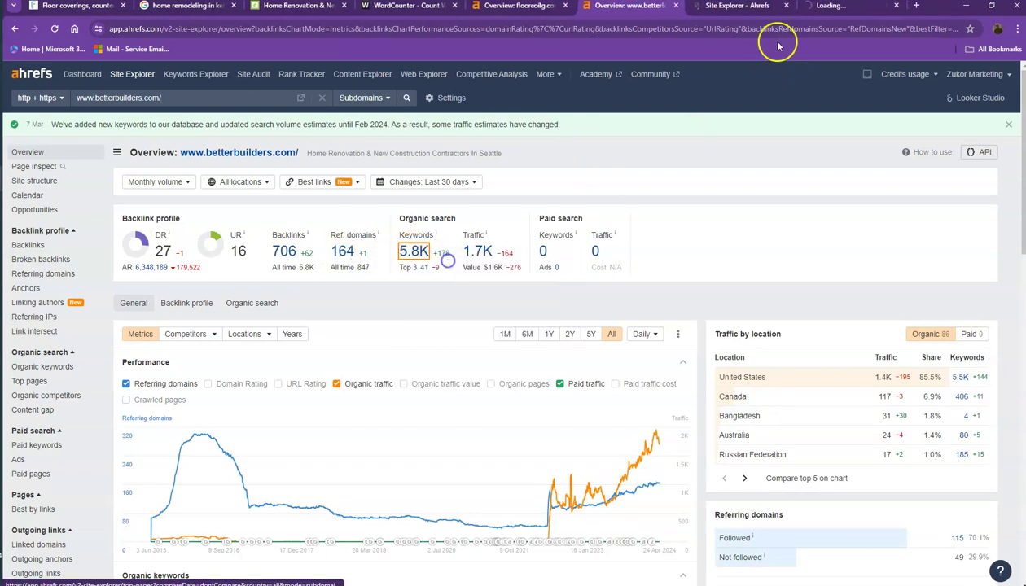
left_click(746, 7)
left_click(847, 7)
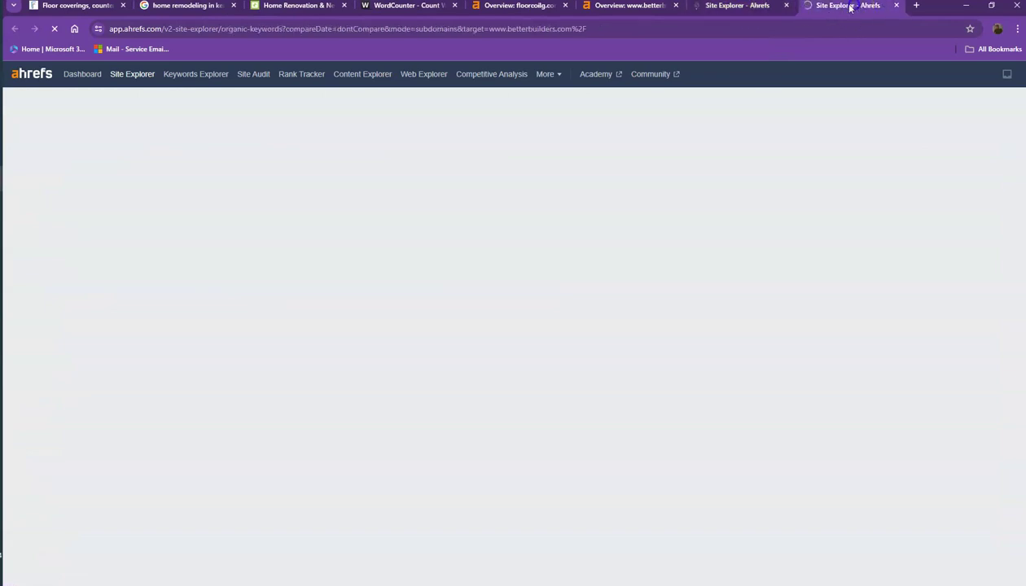
left_click(731, 8)
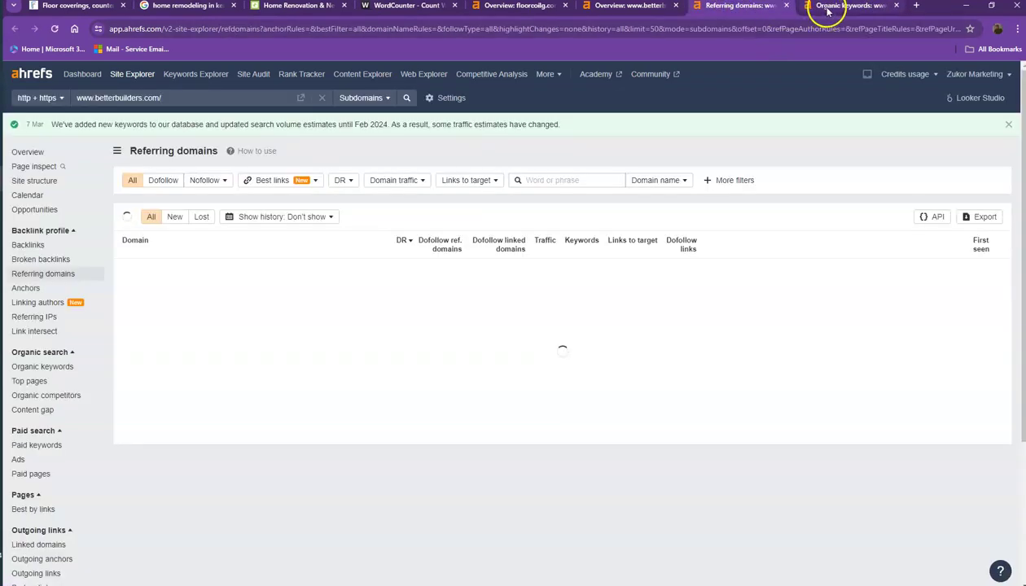
left_click(821, 9)
left_click(725, 8)
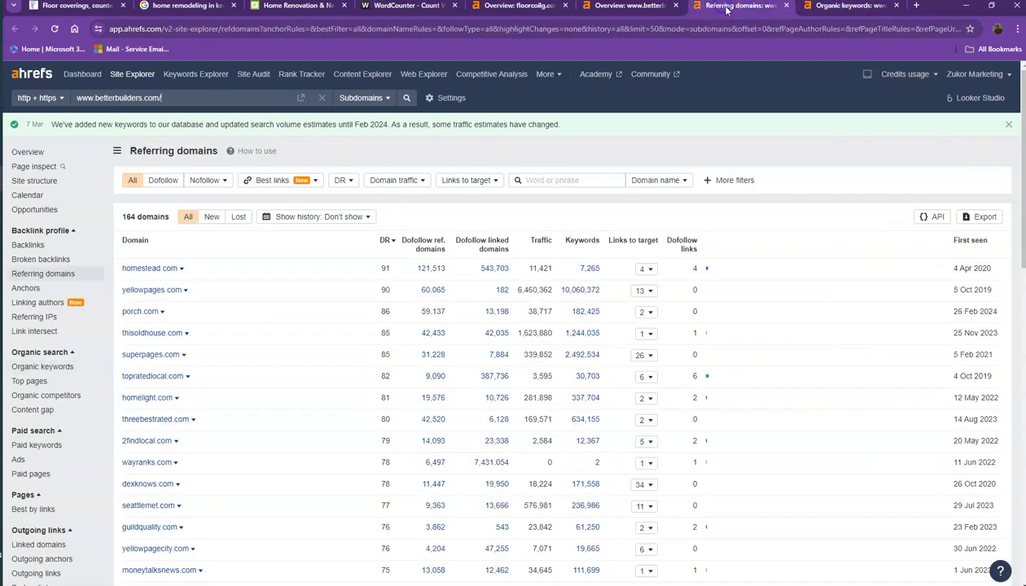
Browse the referring domains table across pages 1, 2 and 3.
scroll(163, 190, "down", 3)
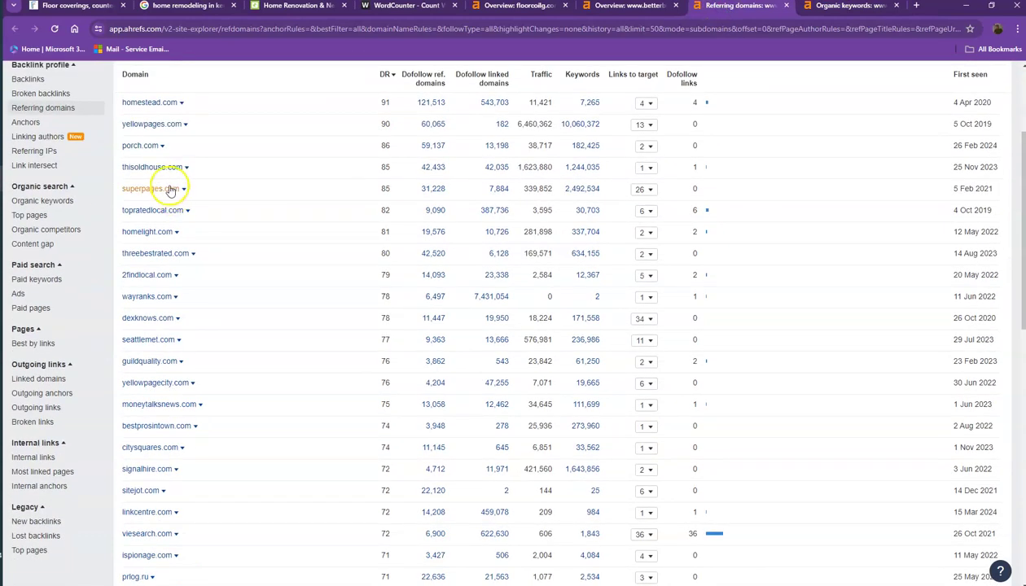
scroll(194, 187, "down", 3)
scroll(194, 188, "down", 3)
scroll(244, 188, "down", 2)
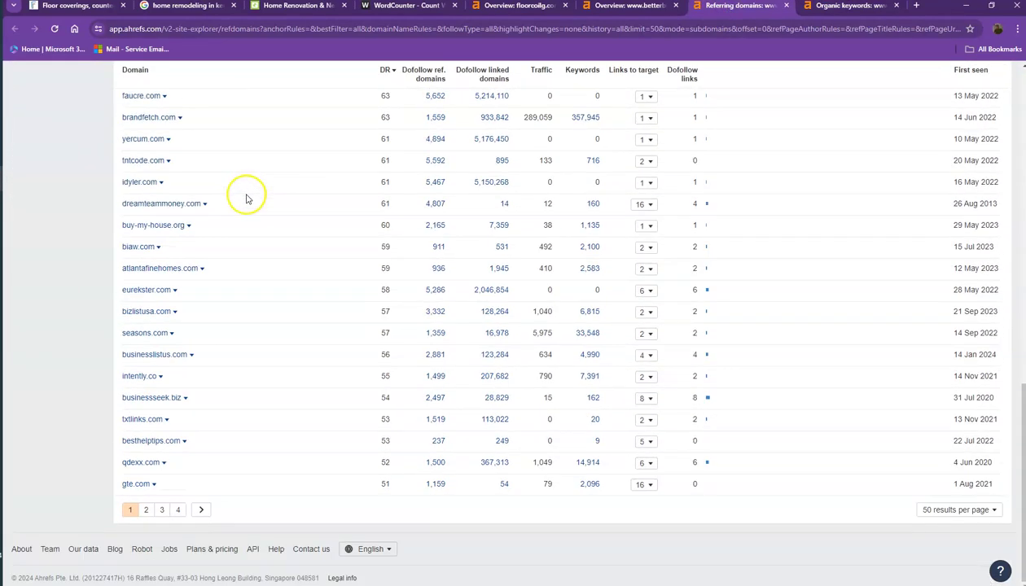
left_click(147, 511)
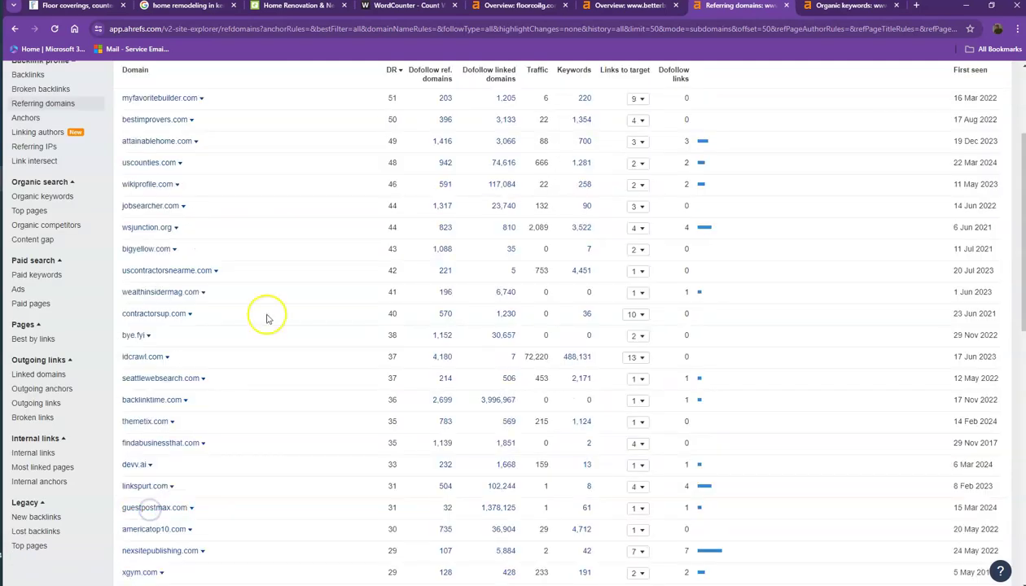
scroll(230, 262, "down", 1)
scroll(230, 262, "down", 5)
scroll(229, 277, "down", 5)
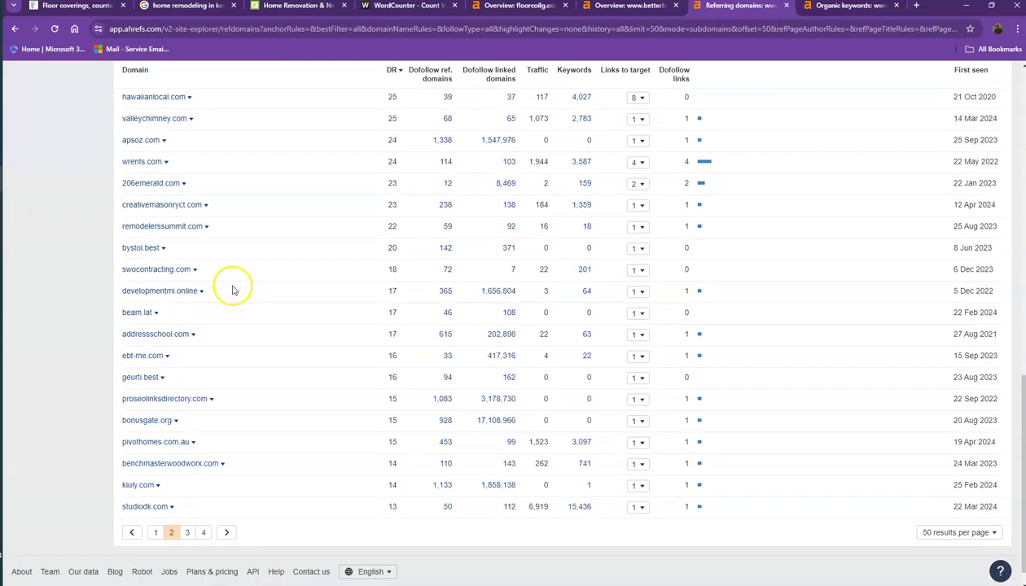
left_click(189, 511)
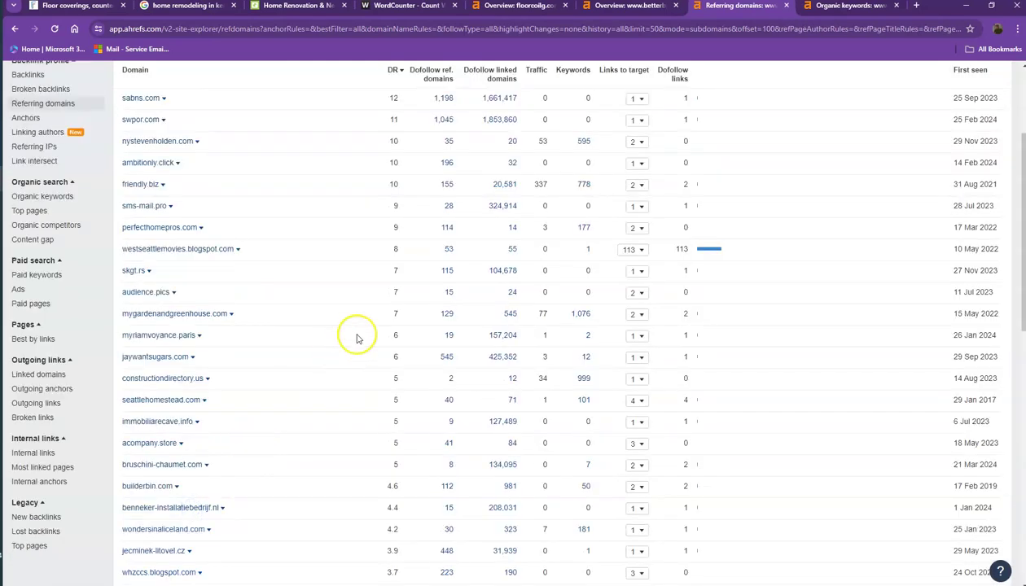
scroll(449, 312, "down", 5)
Switch to Better Builders' organic keywords report and scroll through the first page.
scroll(450, 312, "down", 5)
left_click(822, 7)
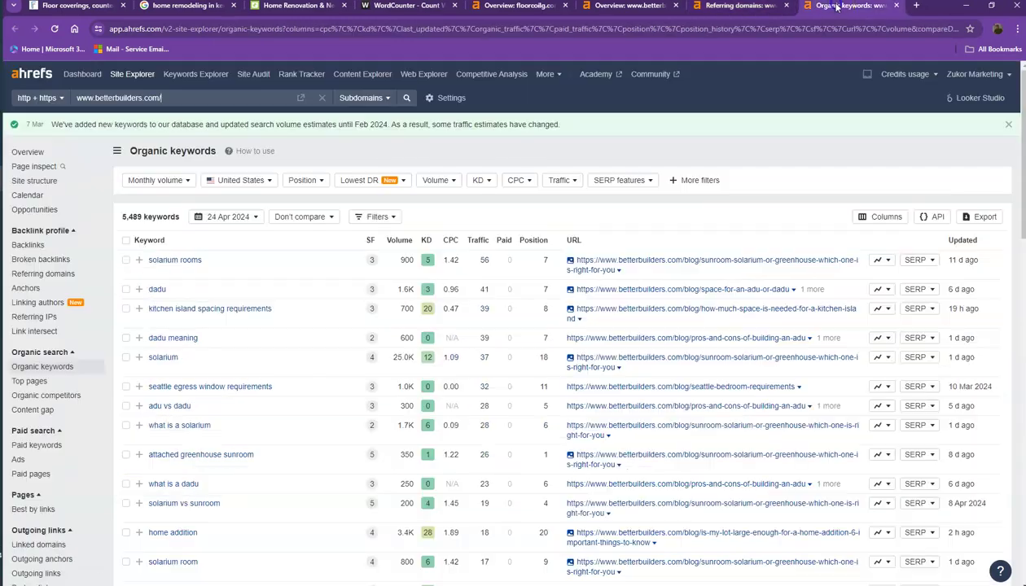
scroll(323, 241, "down", 1)
scroll(322, 241, "down", 1)
scroll(322, 241, "down", 3)
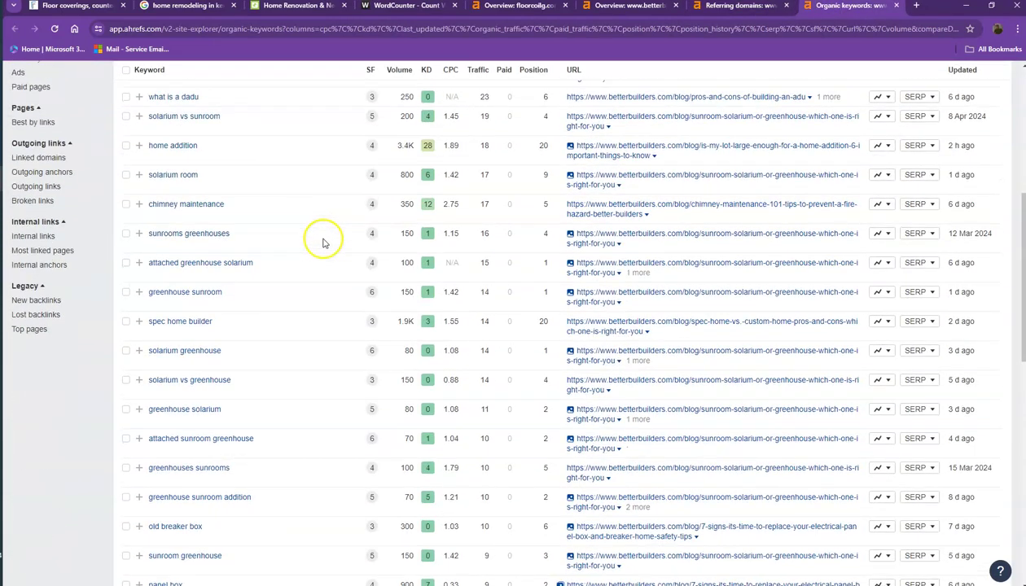
scroll(322, 241, "down", 3)
scroll(317, 253, "down", 3)
scroll(313, 267, "down", 3)
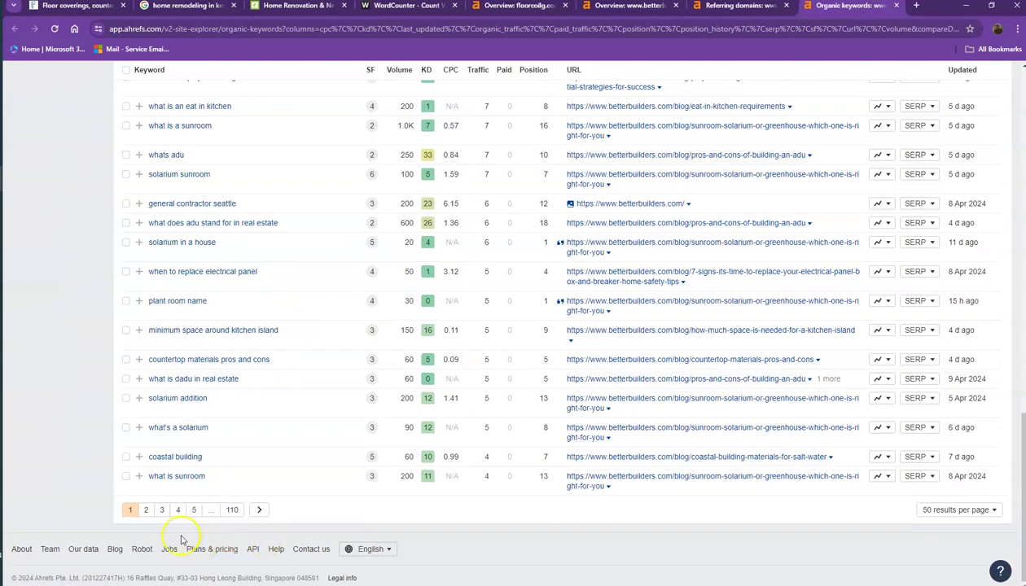
Browse pages 2 and 3 of Better Builders' organic keywords.
left_click(146, 510)
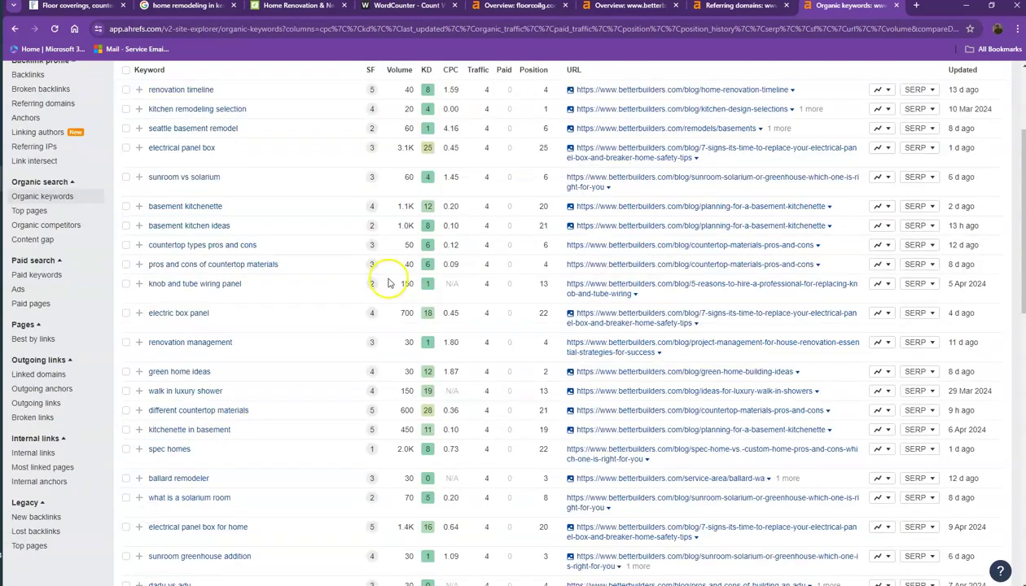
scroll(298, 213, "down", 2)
scroll(300, 220, "down", 3)
scroll(299, 220, "down", 5)
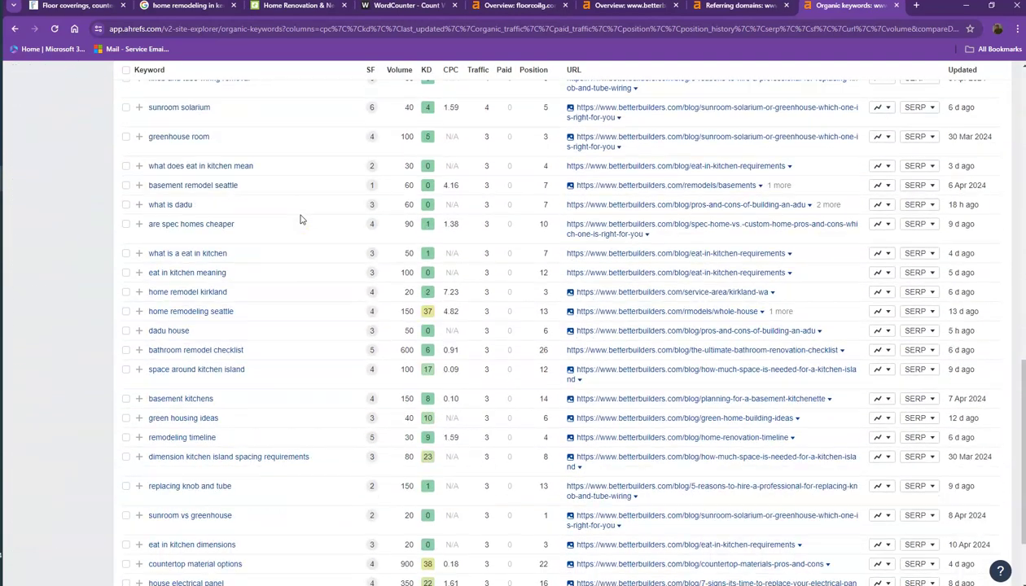
scroll(295, 303, "down", 3)
left_click(187, 509)
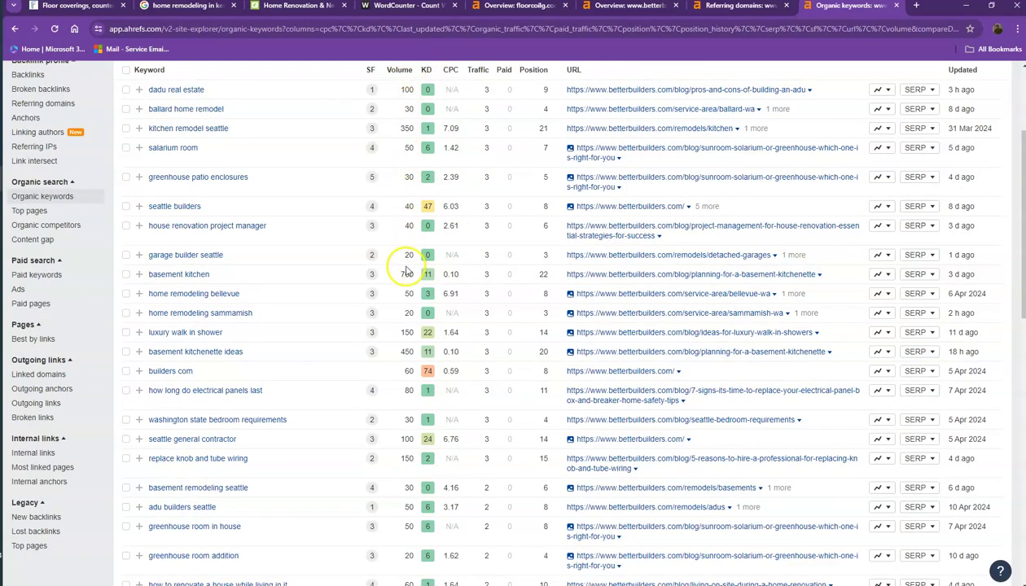
scroll(403, 325, "down", 1)
scroll(402, 343, "down", 2)
scroll(401, 344, "down", 3)
scroll(403, 350, "down", 3)
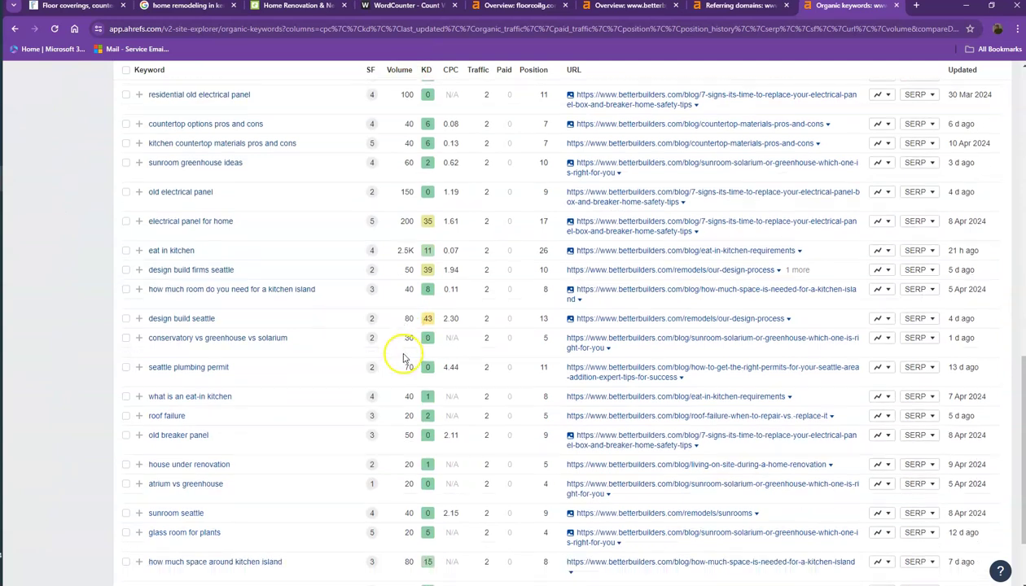
scroll(403, 358, "down", 3)
Browse page 4 of the organic keywords and load page 5.
left_click(205, 510)
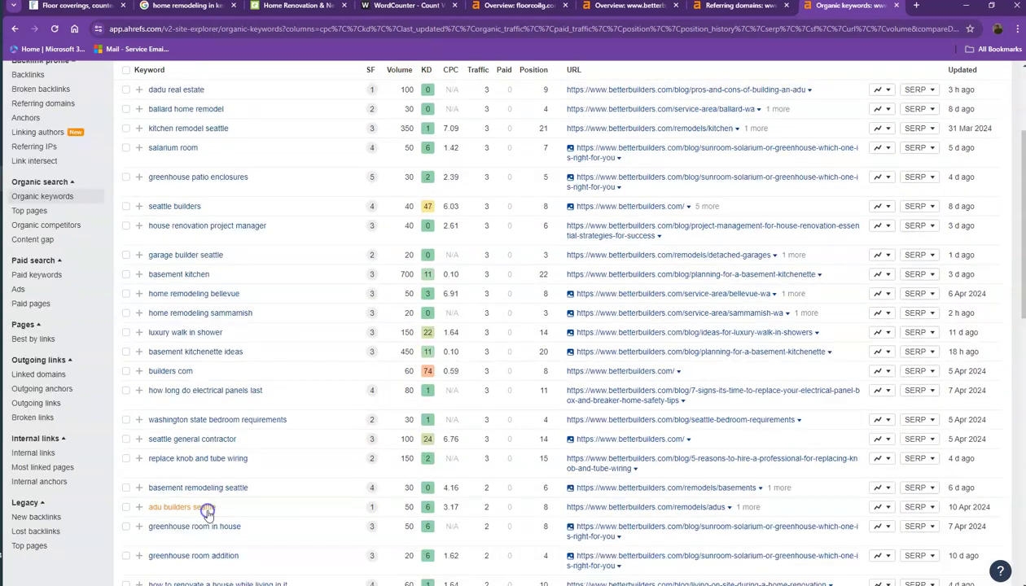
scroll(404, 146, "down", 1)
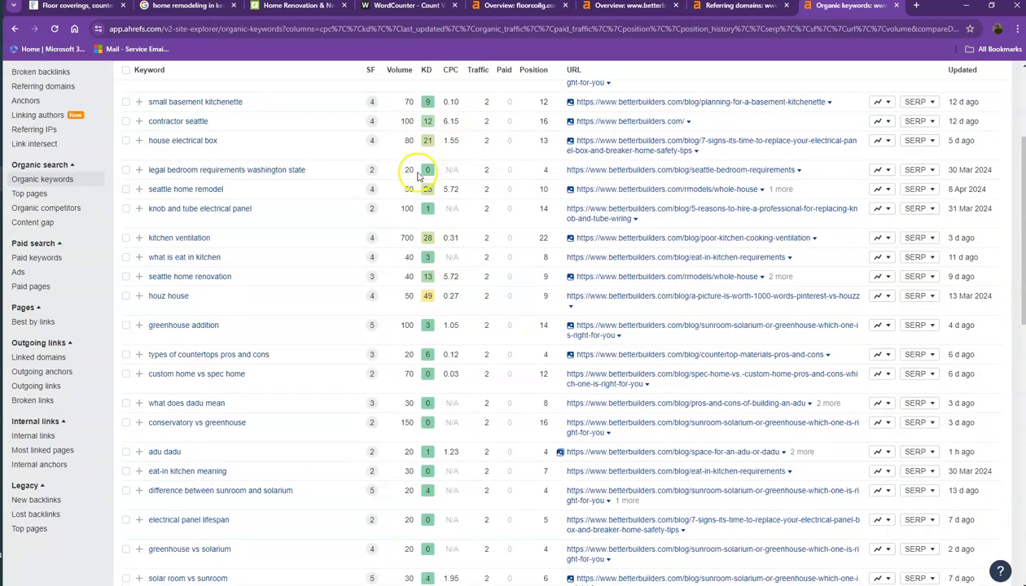
scroll(408, 172, "down", 3)
scroll(407, 197, "down", 3)
scroll(407, 286, "down", 3)
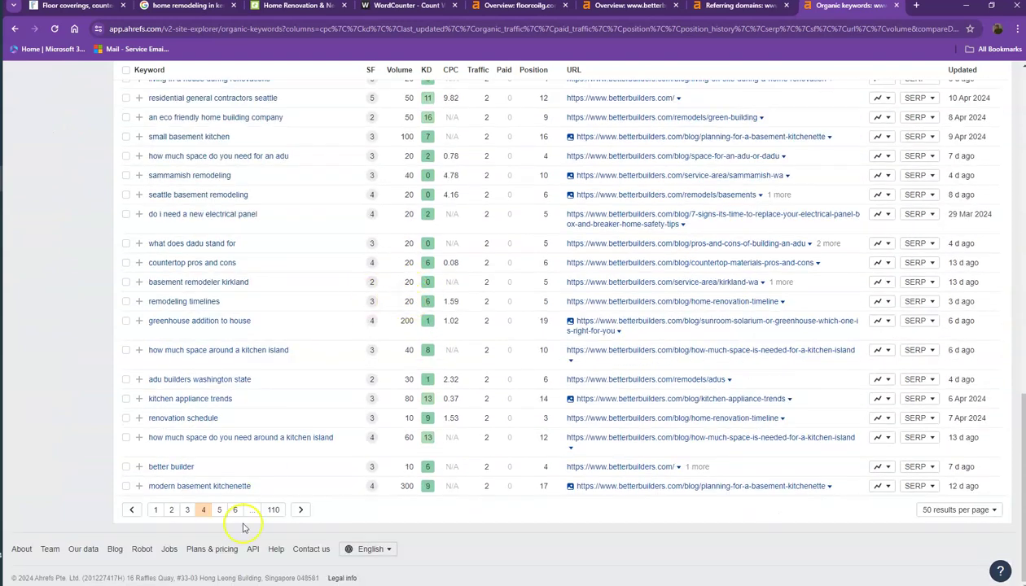
left_click(220, 510)
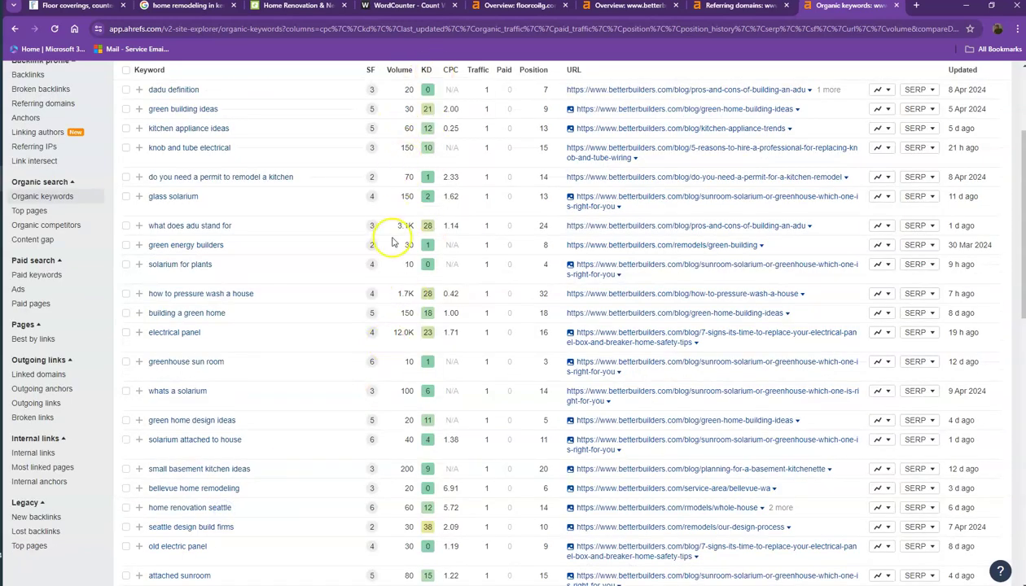
Review organic keywords page 5, then close the Referring domains report.
scroll(392, 240, "down", 3)
scroll(394, 243, "down", 5)
scroll(407, 236, "down", 2)
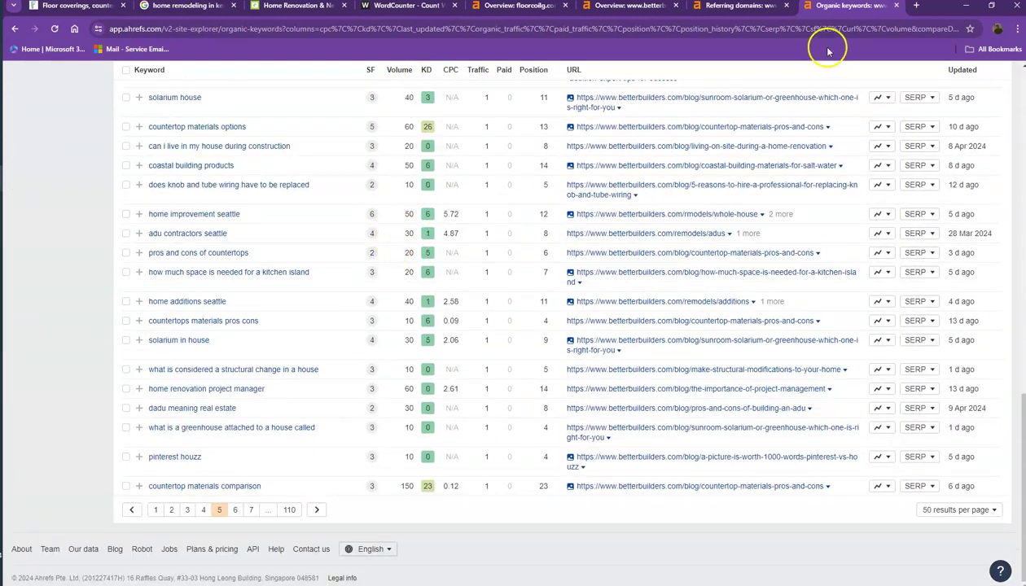
left_click(787, 6)
Close the organic keywords report and scroll the Floorco homepage down to the FAQs.
left_click(786, 6)
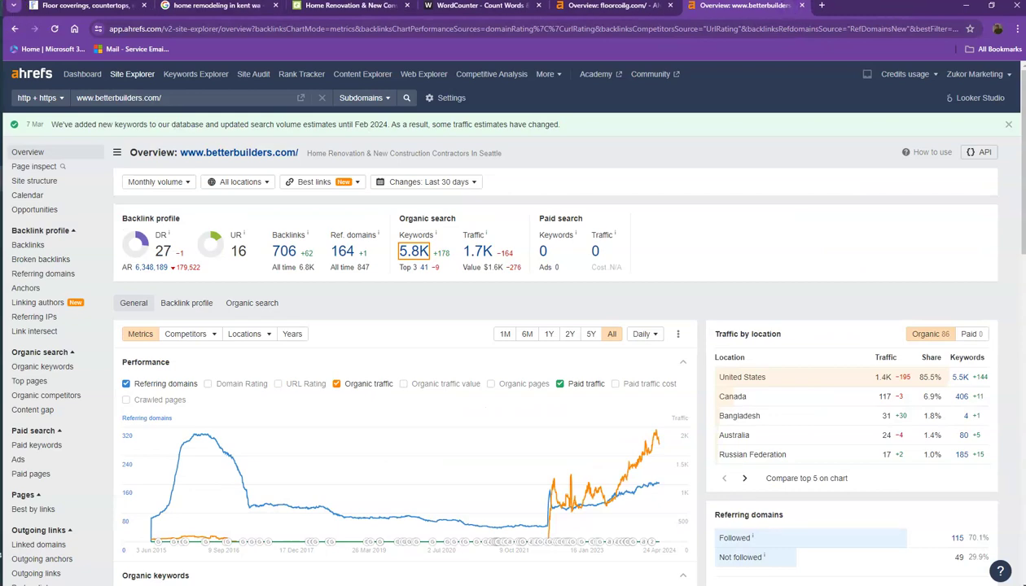
left_click(103, 9)
scroll(378, 263, "down", 1)
scroll(383, 272, "down", 4)
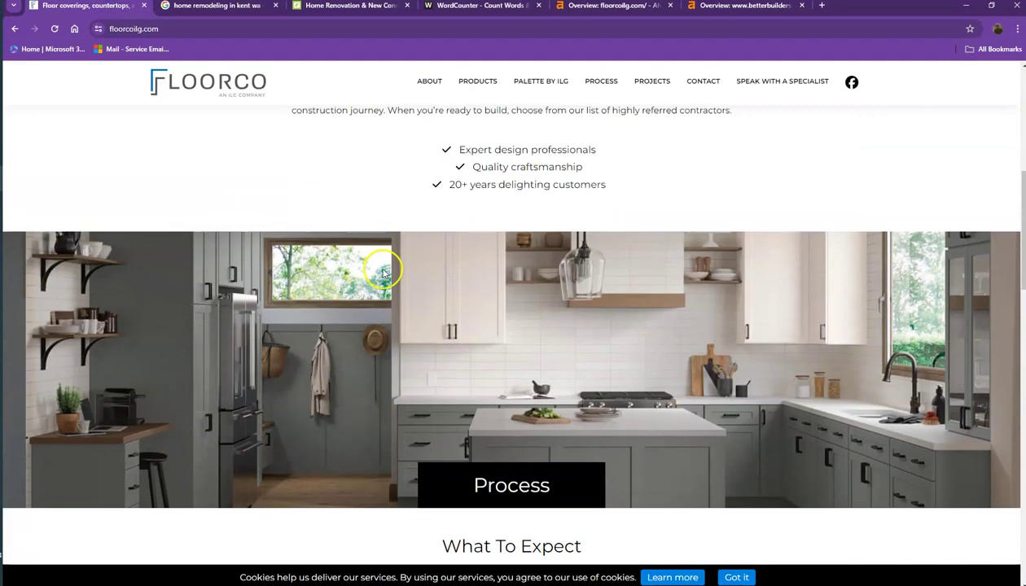
right_click(389, 204)
scroll(274, 404, "down", 3)
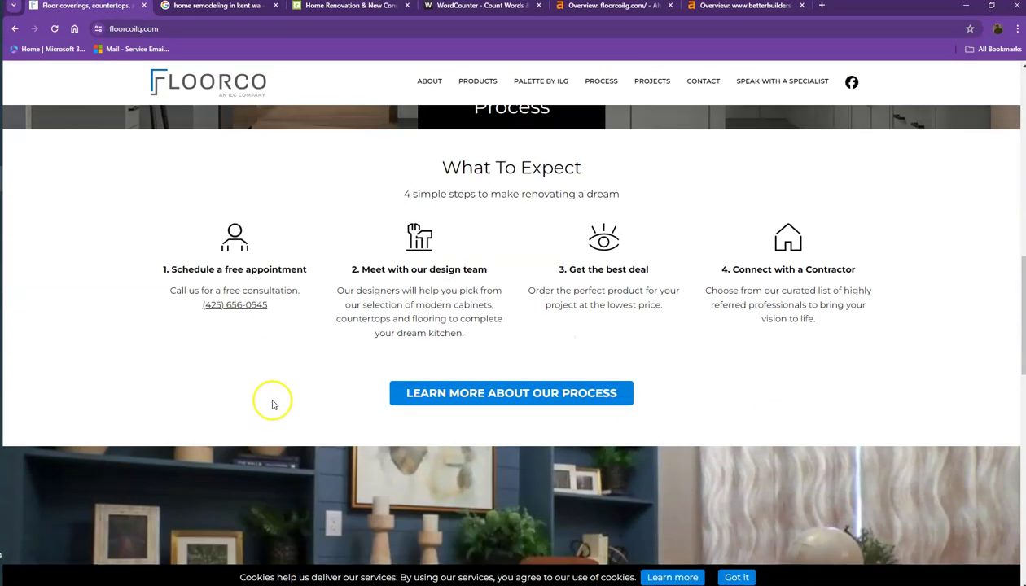
scroll(273, 404, "down", 3)
scroll(304, 371, "down", 3)
scroll(327, 362, "down", 3)
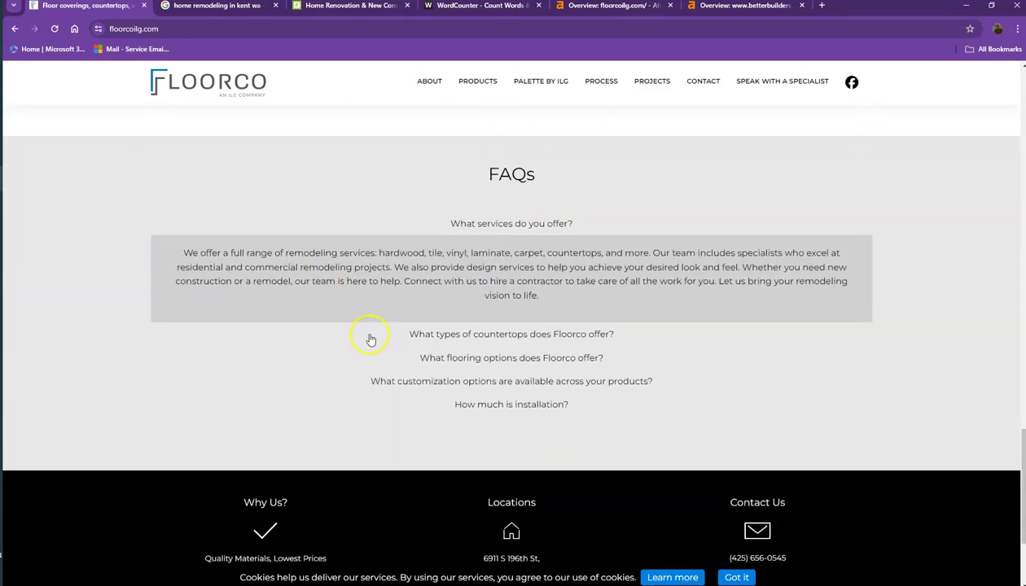
Scroll back up the Floorco homepage, then show WordCounter's 466-word count.
scroll(487, 293, "up", 2)
scroll(430, 244, "up", 4)
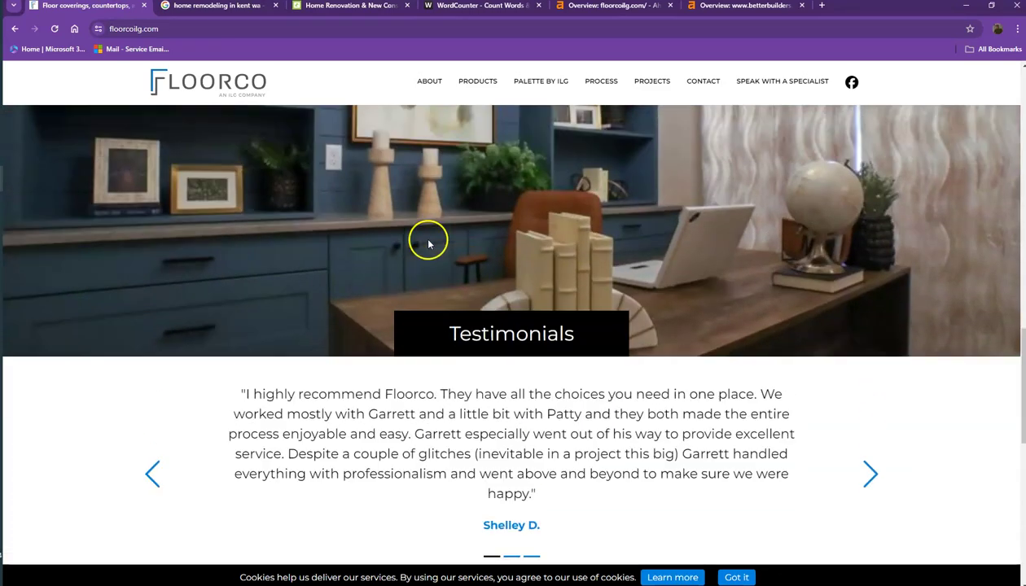
scroll(430, 243, "up", 3)
scroll(470, 248, "up", 2)
scroll(476, 240, "up", 3)
scroll(474, 248, "up", 1)
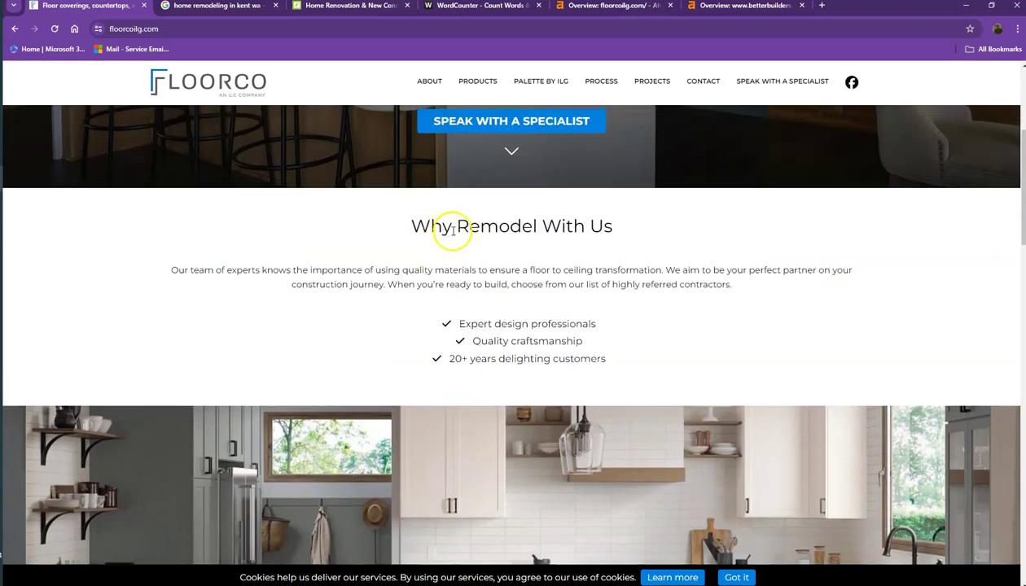
scroll(381, 236, "up", 3)
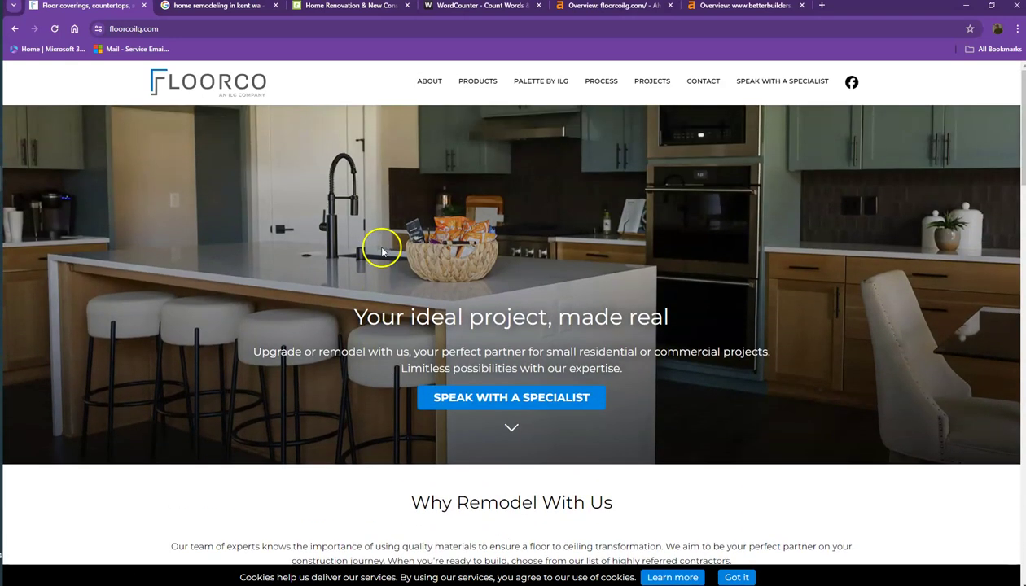
scroll(381, 252, "down", 2)
scroll(373, 257, "down", 2)
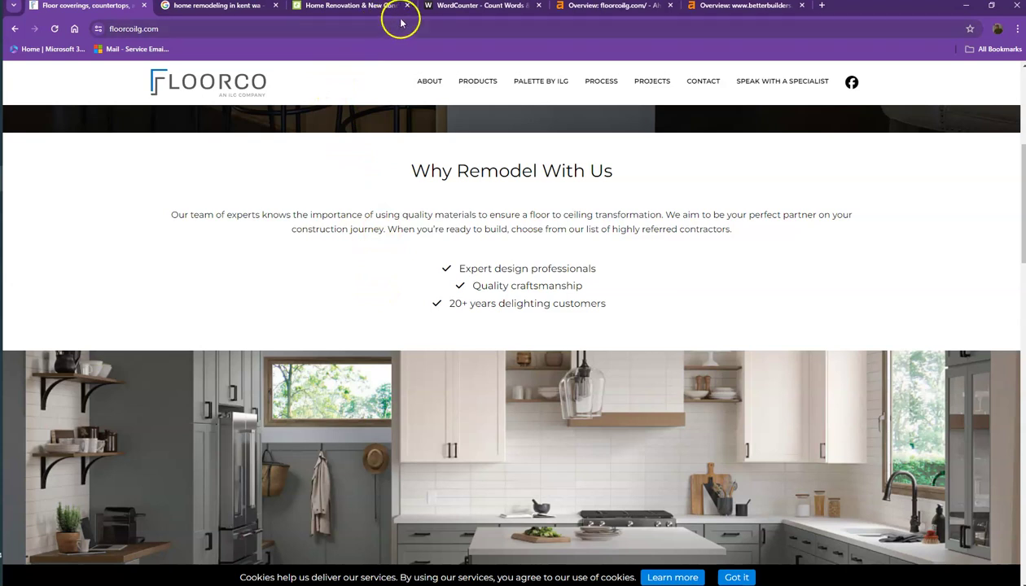
left_click(455, 8)
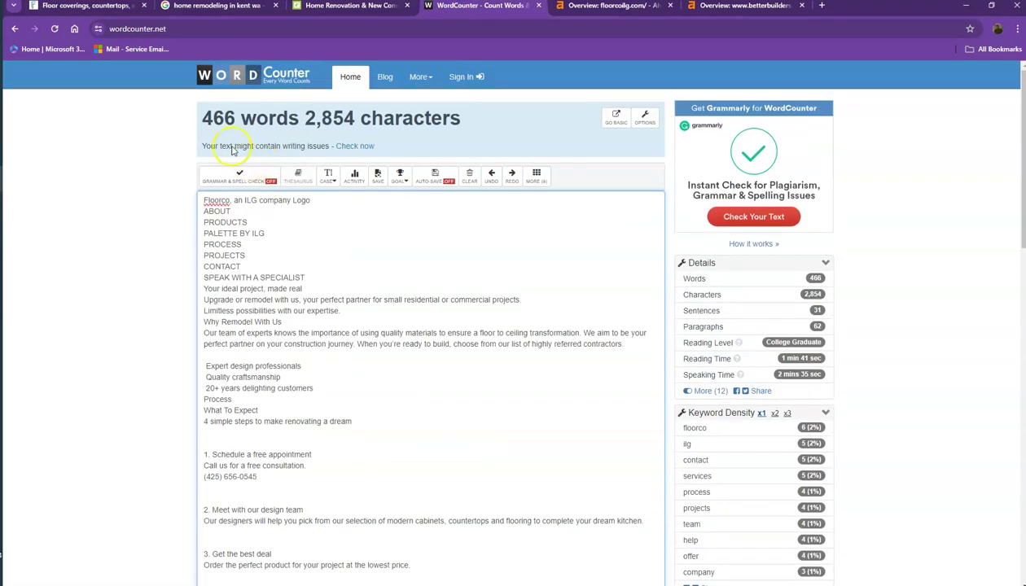
Highlight the 466-word total, then go to the 'home remodeling in kent wa' results.
left_click_drag(204, 117, 277, 118)
left_click(299, 119)
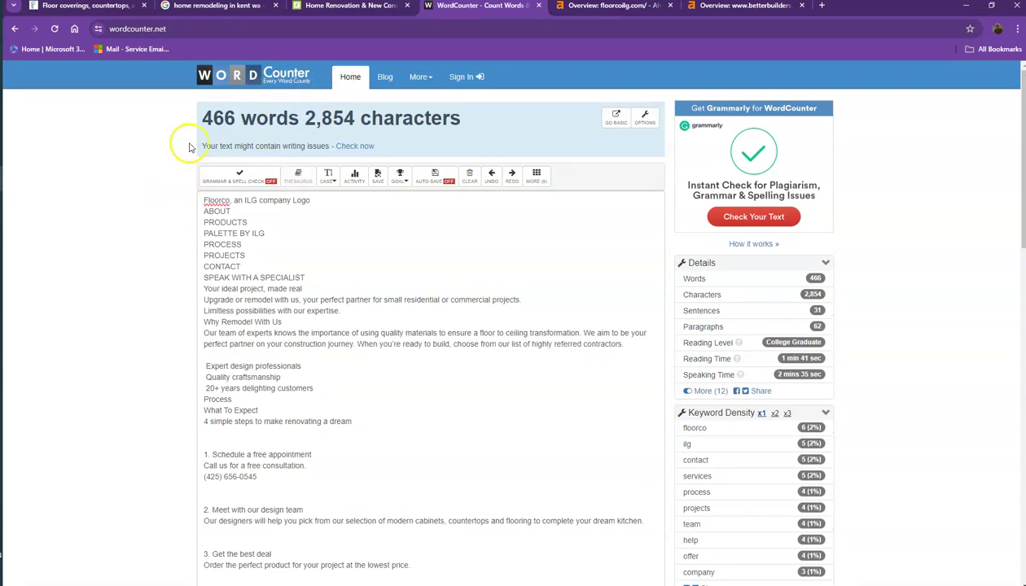
left_click(205, 7)
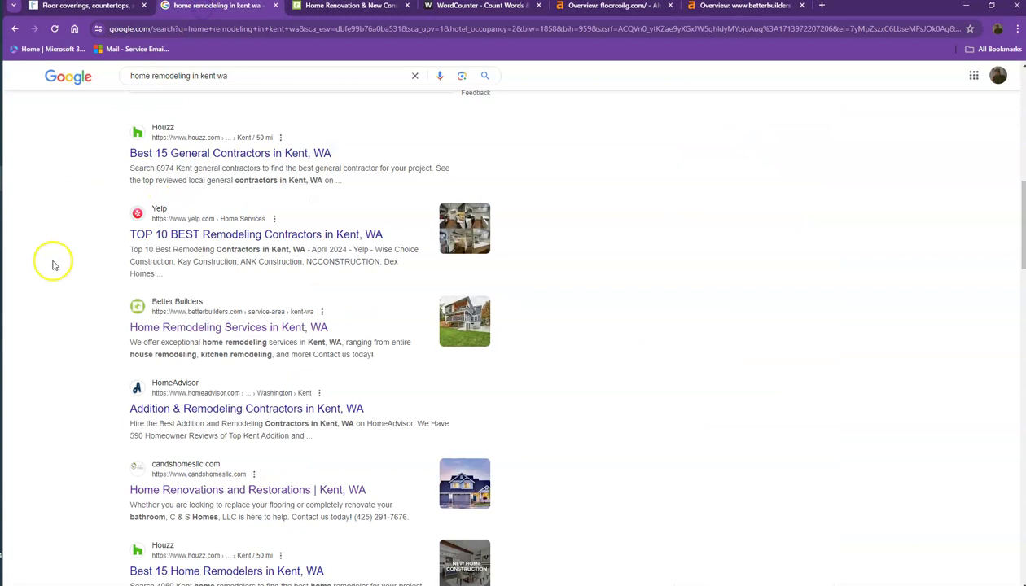
scroll(57, 257, "up", 2)
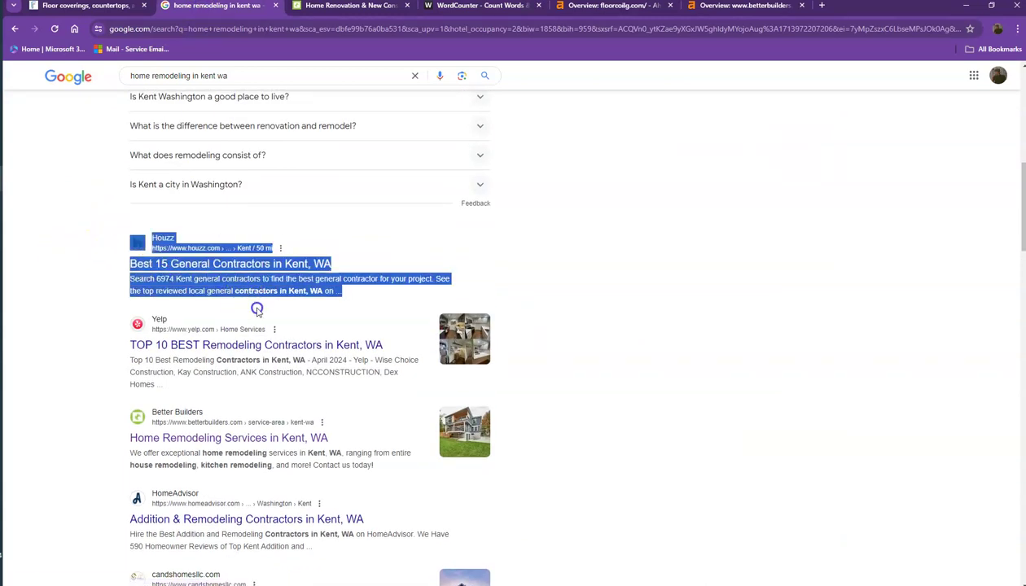
Highlight and review the results including Better Builders' listing, then return to Floorco.
left_click_drag(108, 225, 360, 344)
scroll(87, 245, "up", 2)
scroll(82, 248, "up", 2)
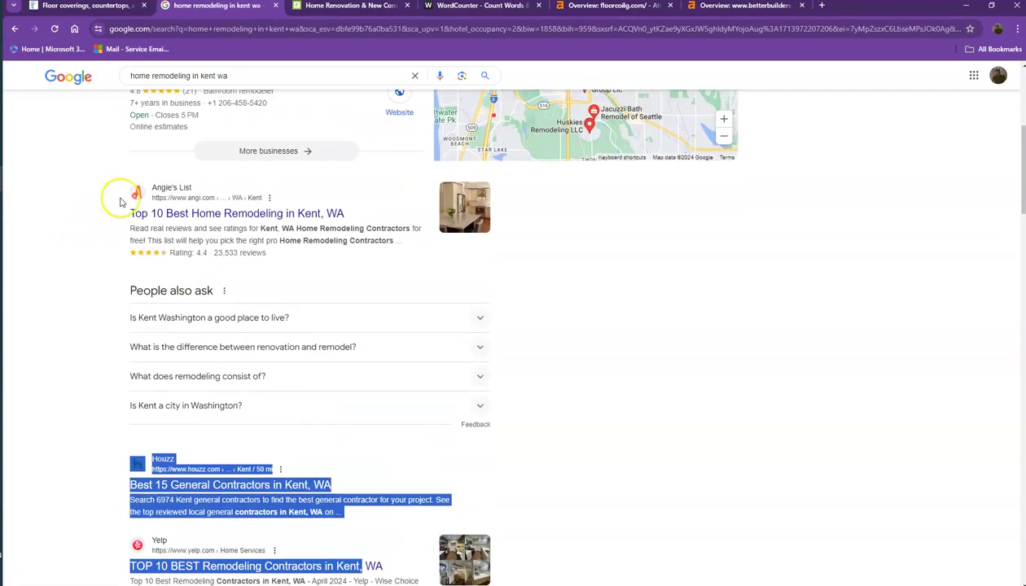
mouse_move(119, 165)
left_mouse_down()
mouse_move(267, 214)
mouse_move(354, 214)
left_mouse_up()
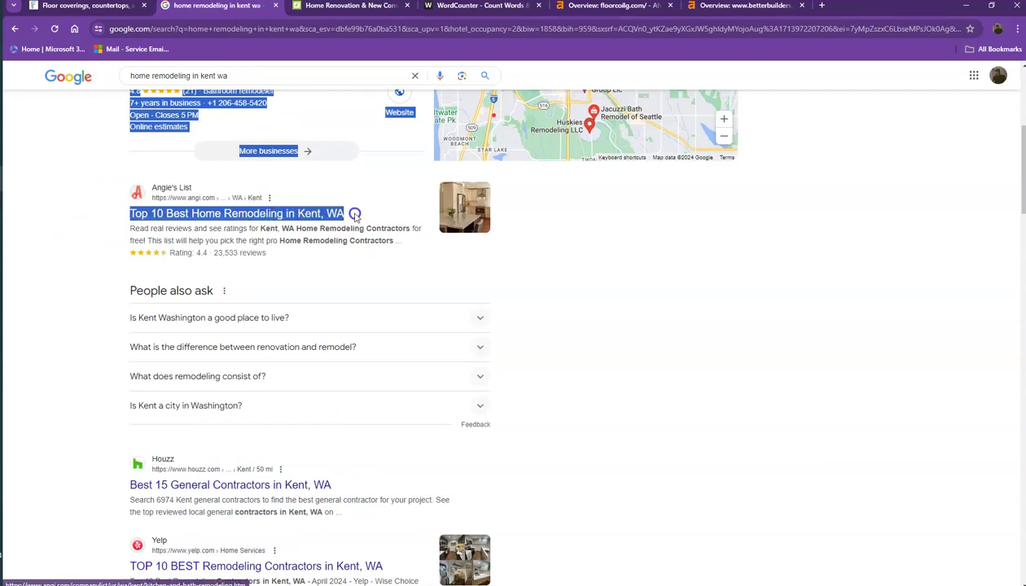
left_click(75, 214)
scroll(82, 237, "up", 1)
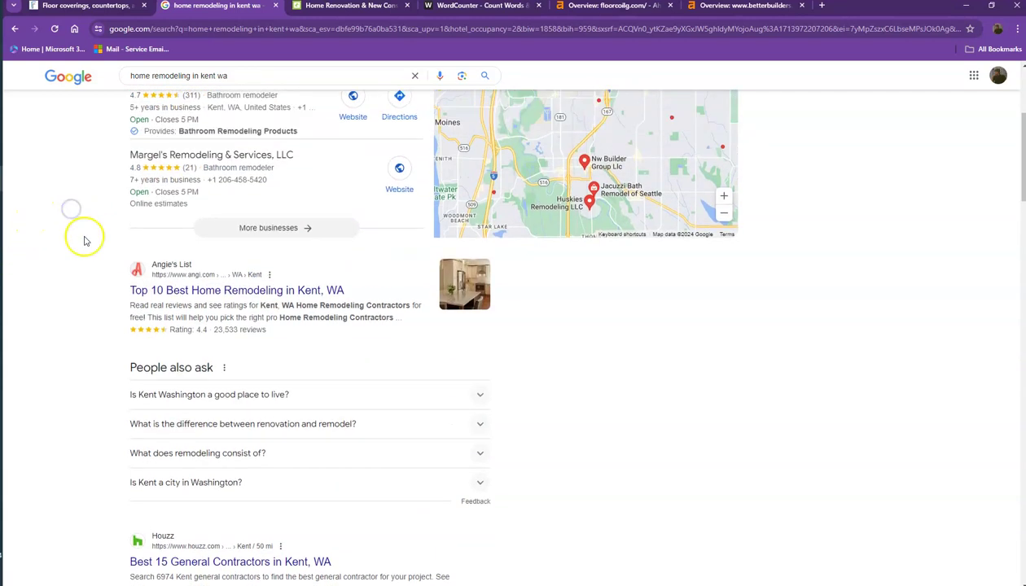
scroll(80, 245, "up", 2)
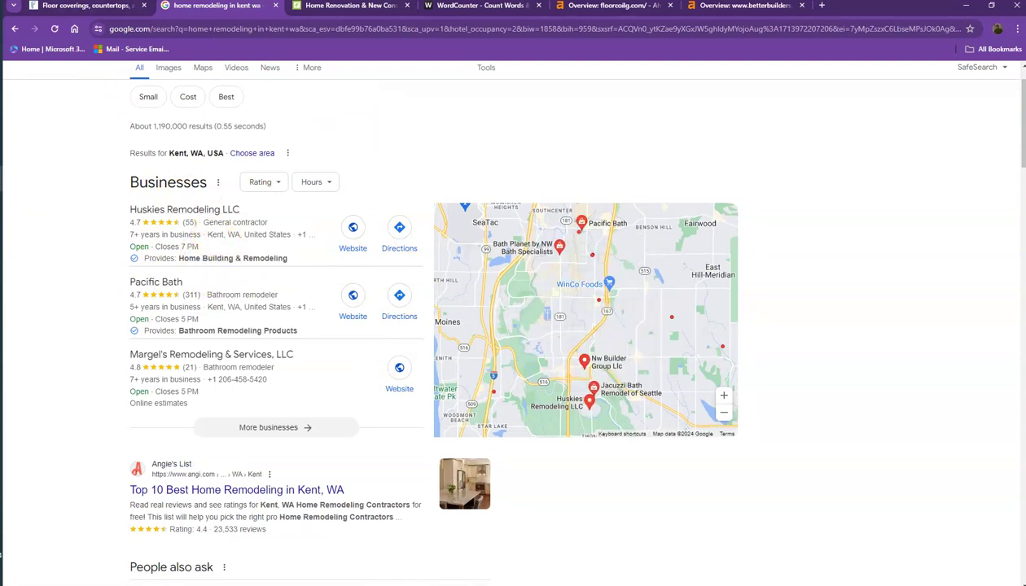
left_click(84, 7)
scroll(228, 208, "up", 2)
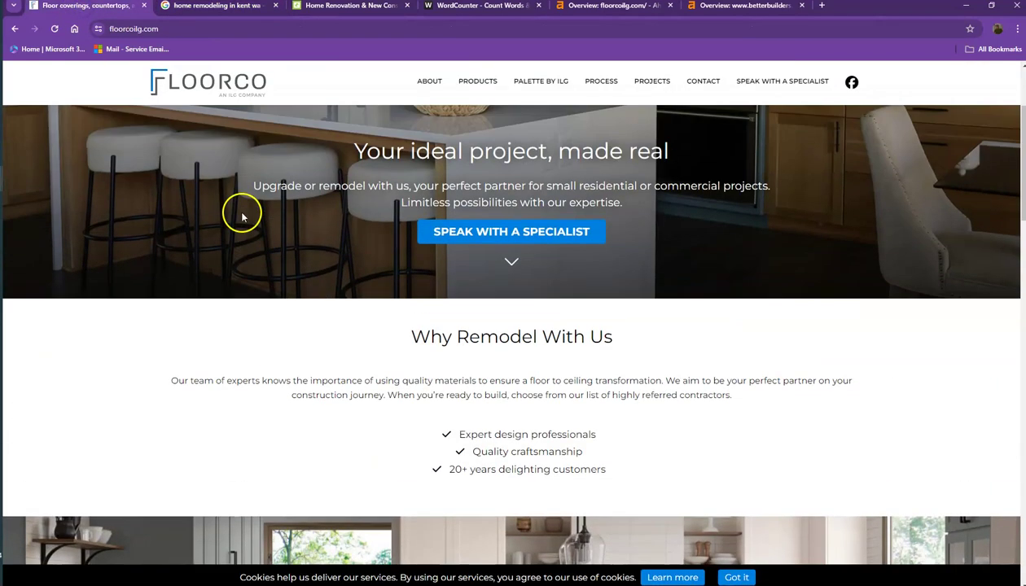
scroll(242, 215, "up", 2)
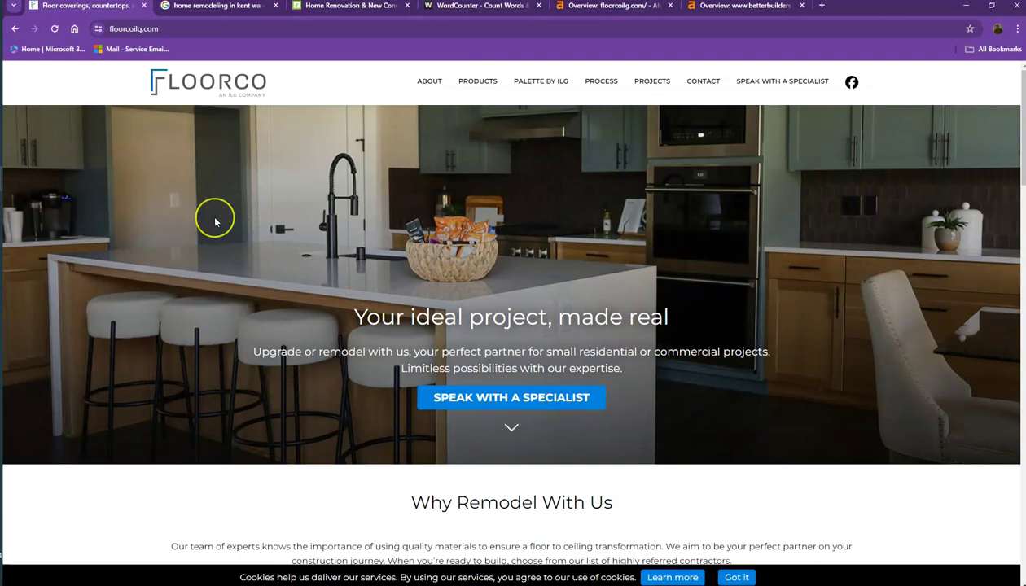